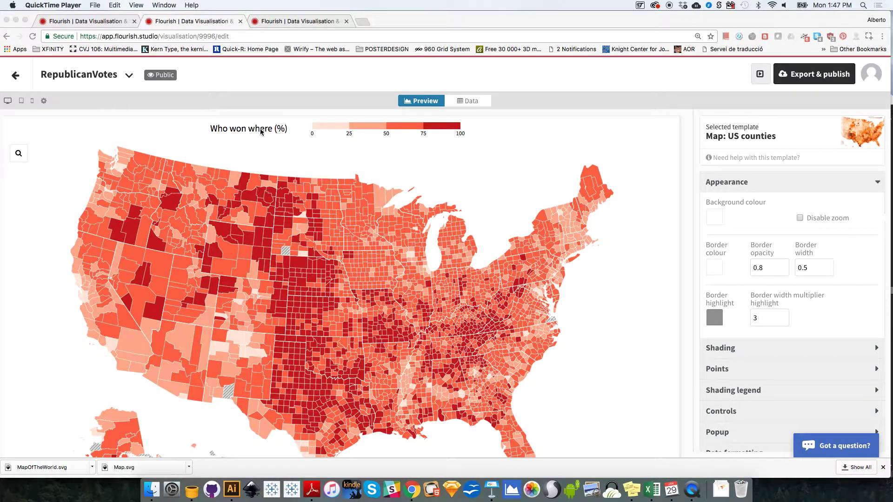
# - Change the map's shading legend title to "Republican vote (%)"
pyautogui.click(739, 189)
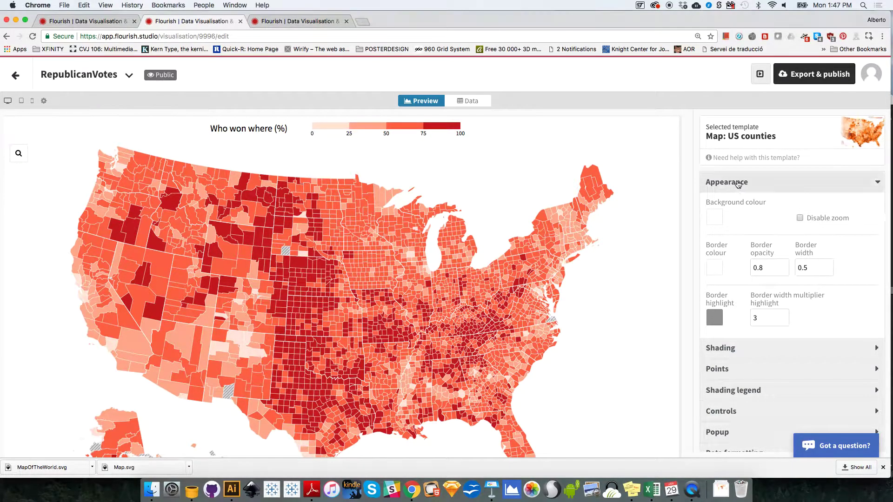
pyautogui.click(739, 184)
pyautogui.click(747, 245)
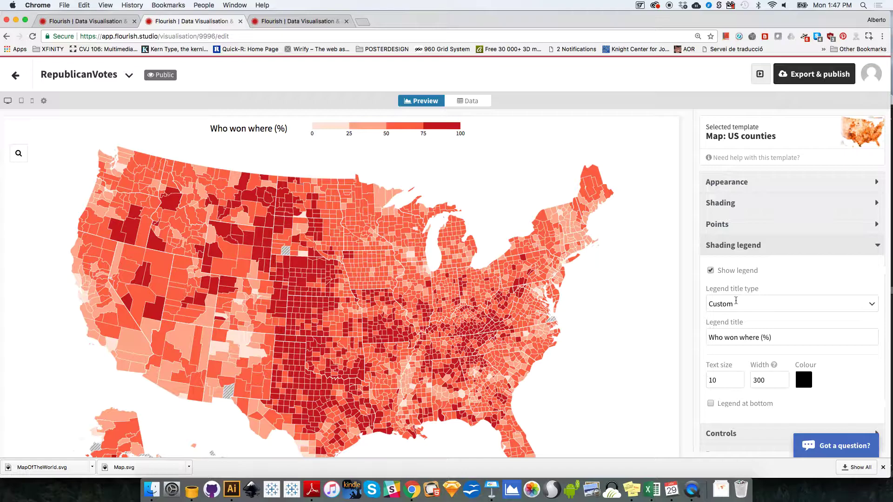
pyautogui.moveTo(762, 337); pyautogui.dragTo(696, 336)
pyautogui.write('Republic')
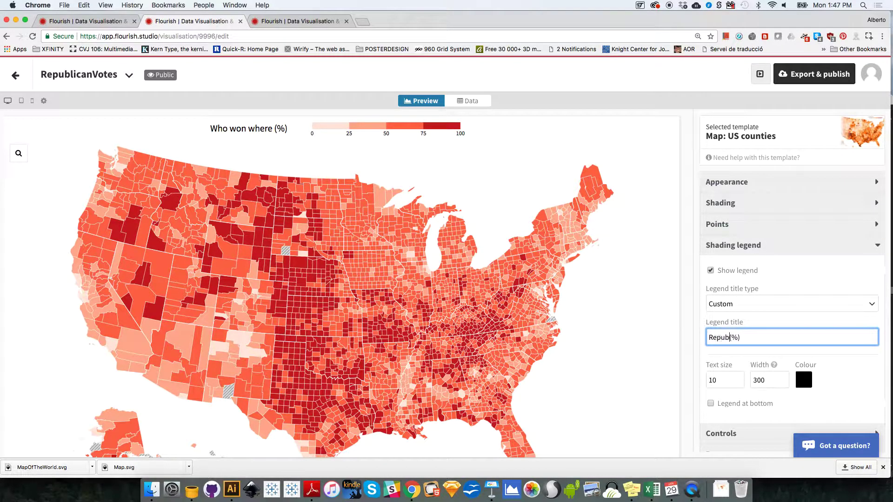
pyautogui.write('an vote')
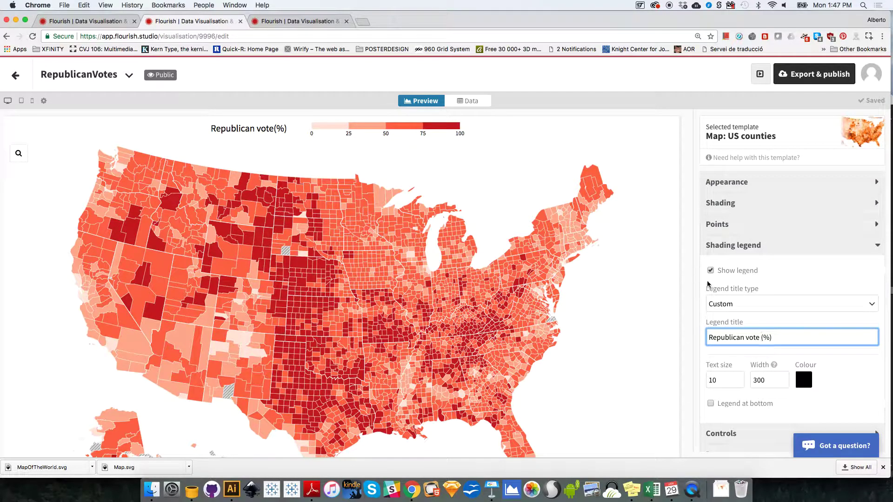
pyautogui.click(278, 123)
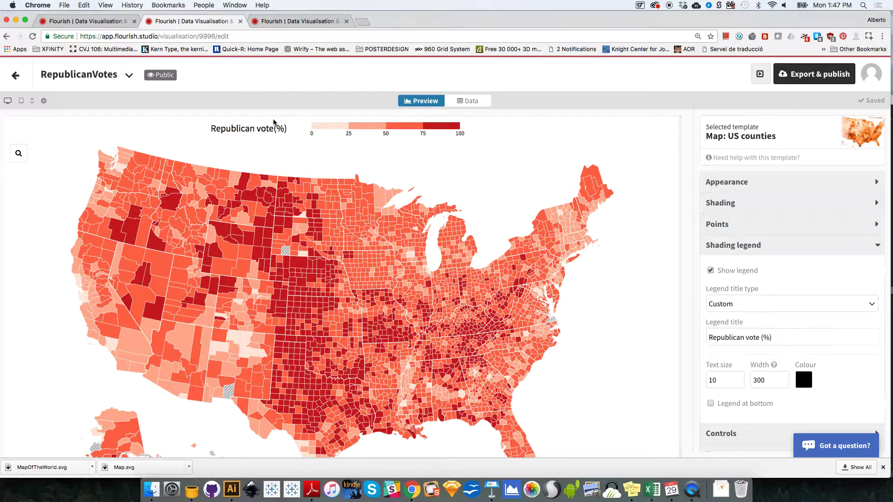
# - Duplicate the RepublicanVotes visualisation from the projects overview and rename the copy DemocraticVotes
pyautogui.click(17, 79)
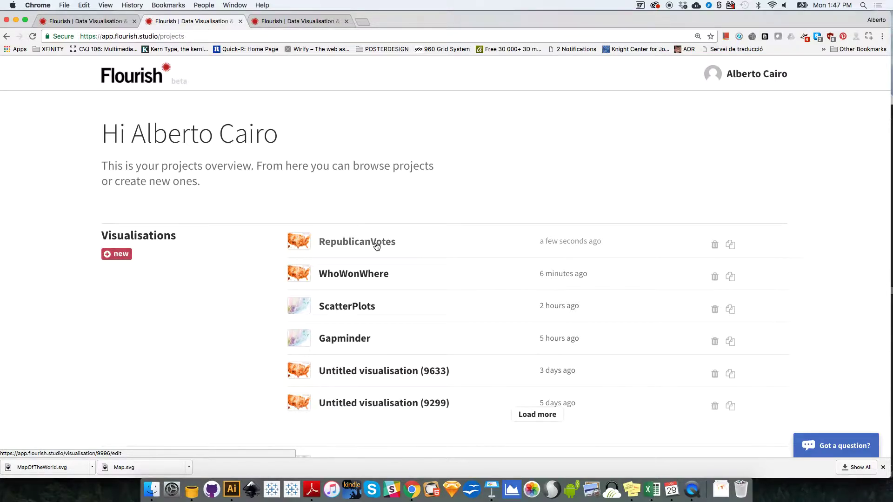
pyautogui.click(730, 245)
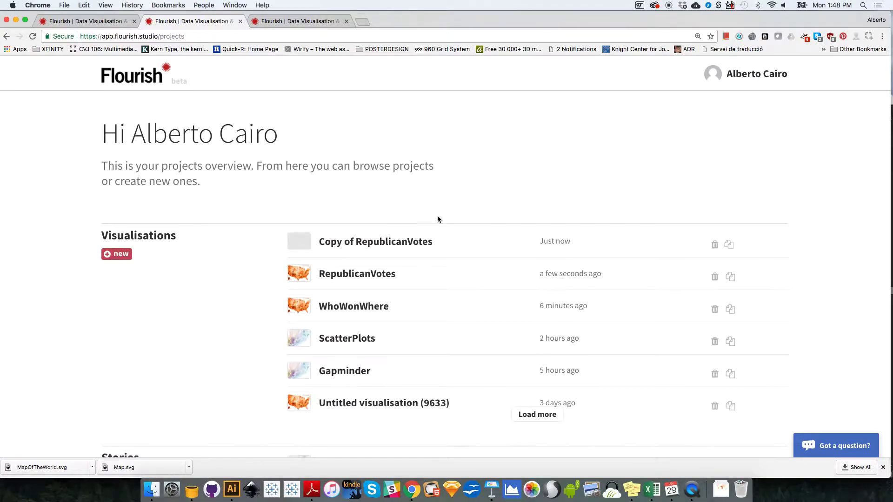
pyautogui.click(364, 246)
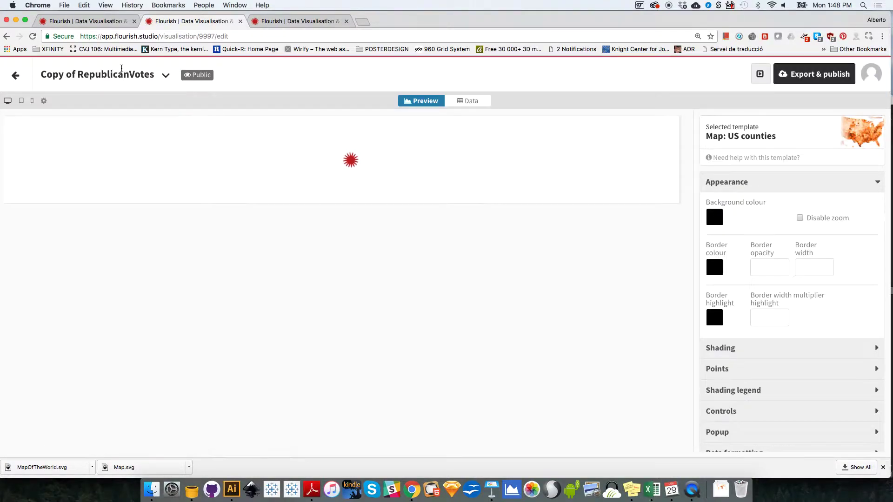
pyautogui.click(131, 75)
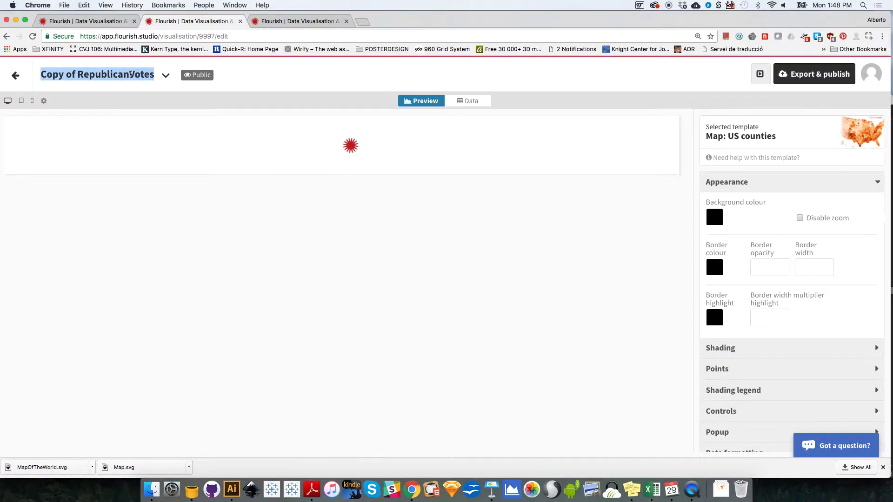
pyautogui.write('Democratic')
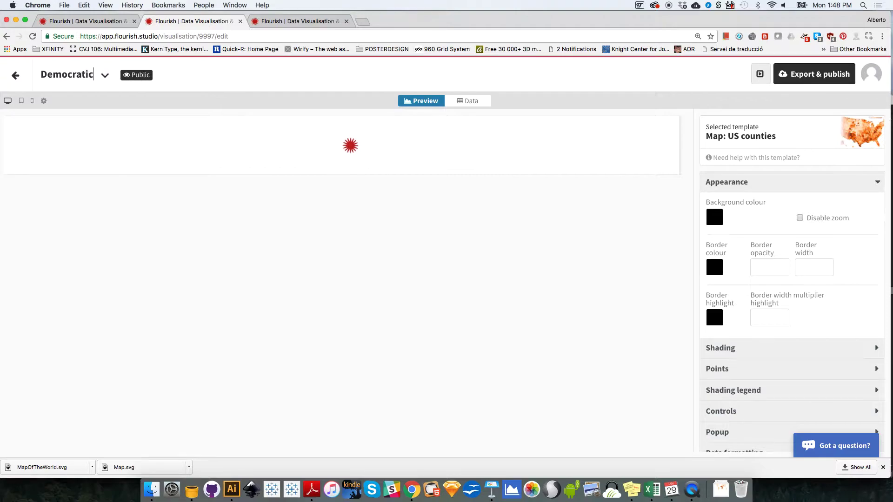
pyautogui.write('Votes')
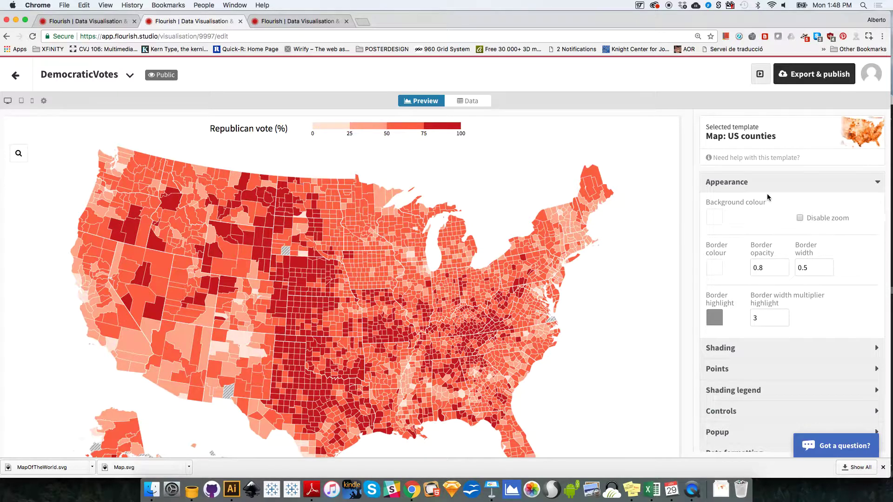
# - Set the shading values of DemocraticVotes to column N, PerDemROUND, in the shading-data sheet
pyautogui.click(474, 103)
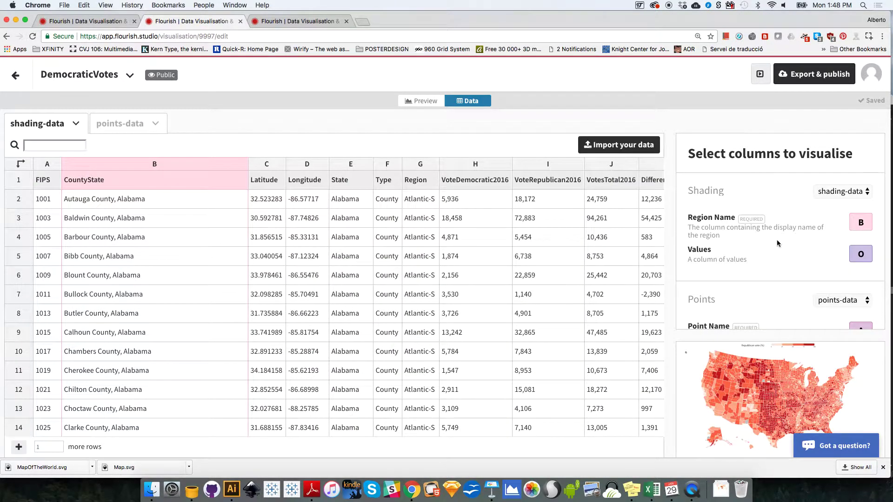
pyautogui.click(625, 167)
pyautogui.press('Right')
pyautogui.press('Right')
pyautogui.press('Right')
pyautogui.press('Right')
pyautogui.press('Right')
pyautogui.press('Right')
pyautogui.press('Right')
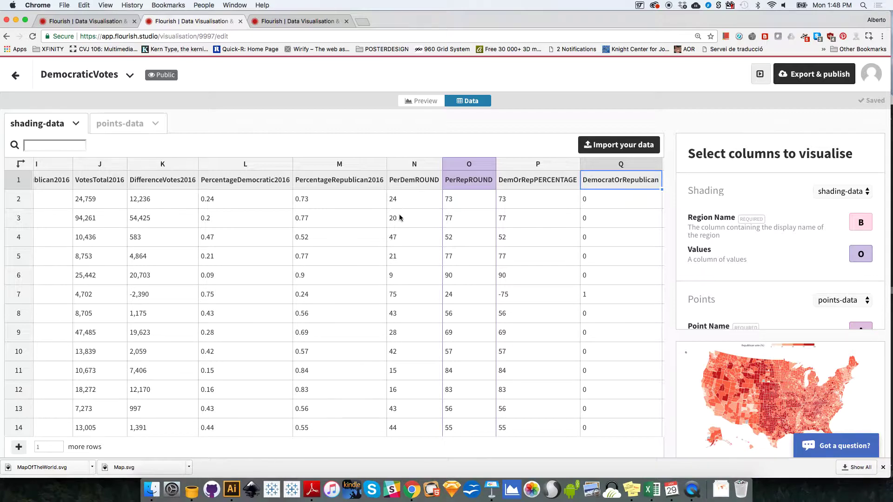
pyautogui.click(869, 252)
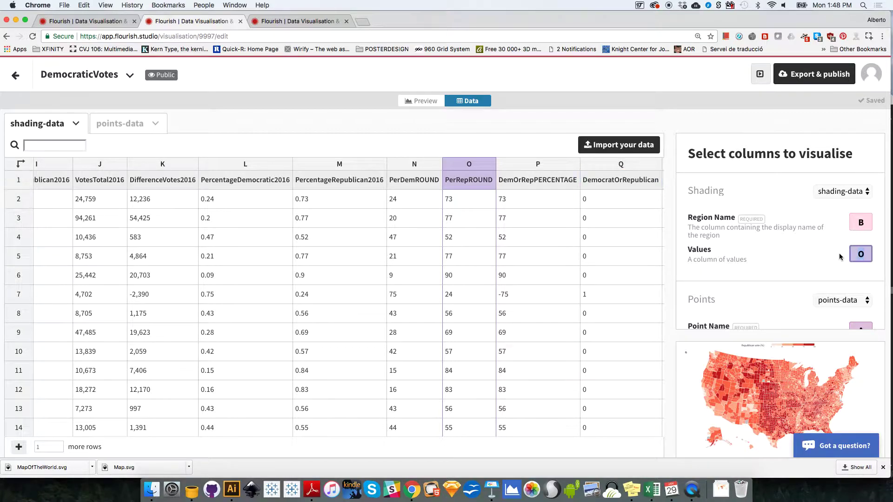
pyautogui.write('N')
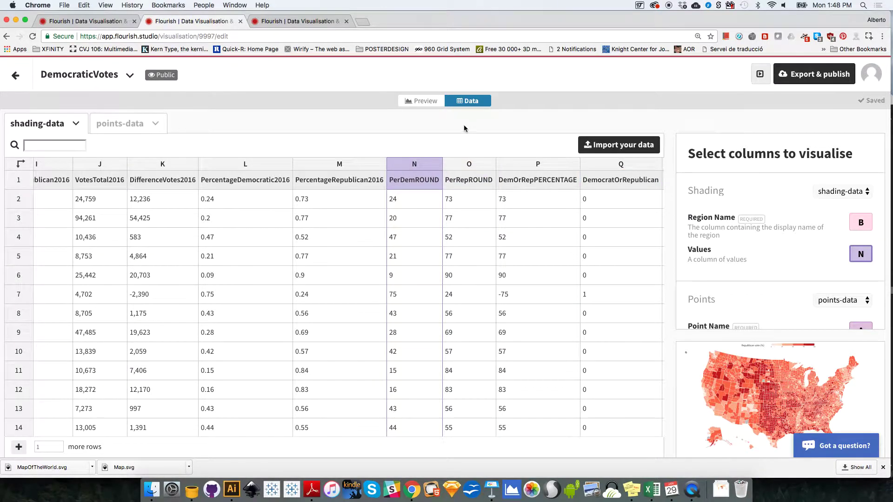
# - Change the map's sequential shading palette to Blues
pyautogui.click(432, 101)
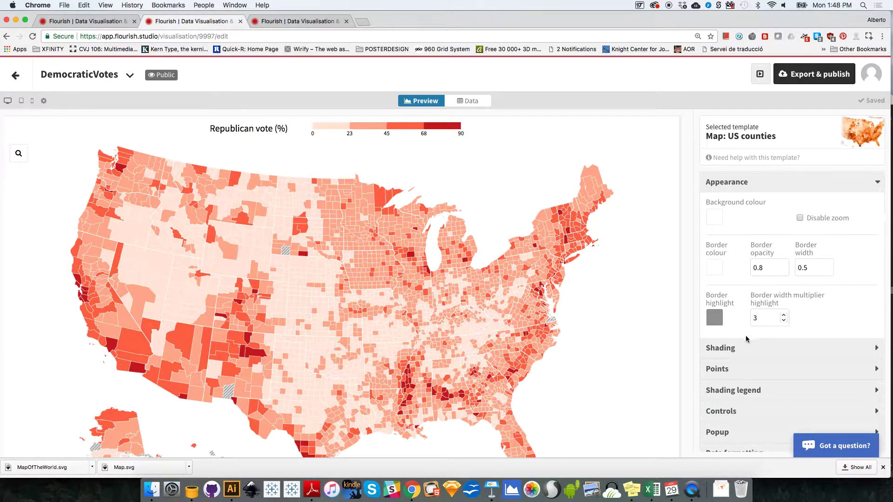
pyautogui.click(752, 187)
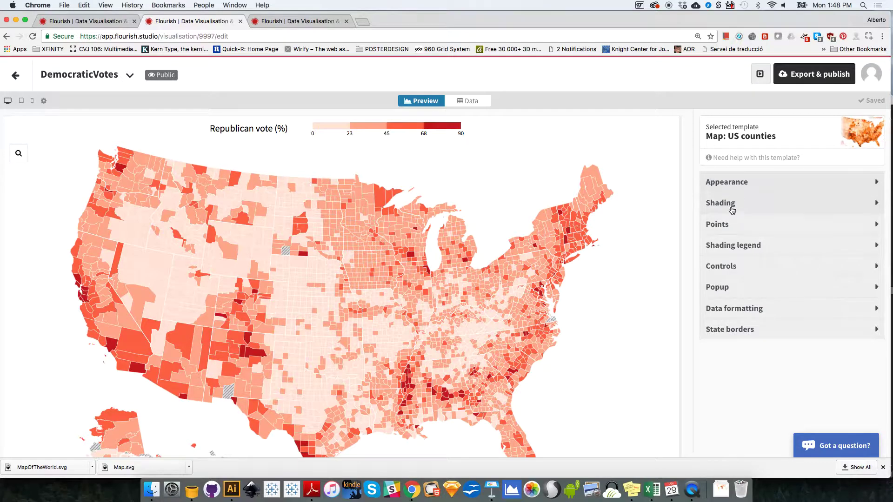
pyautogui.click(731, 205)
pyautogui.click(738, 306)
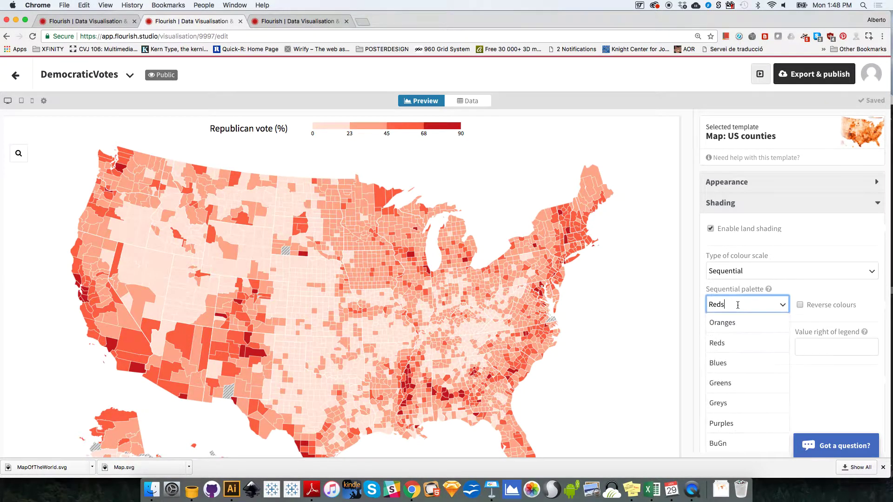
pyautogui.click(725, 361)
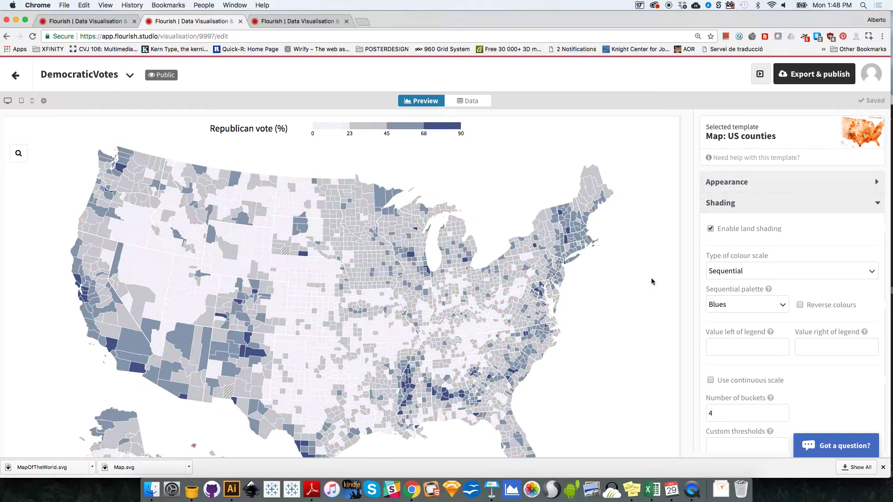
# - Change the shading legend title to "Democratic vote (%)" and return to the projects overview
pyautogui.click(736, 205)
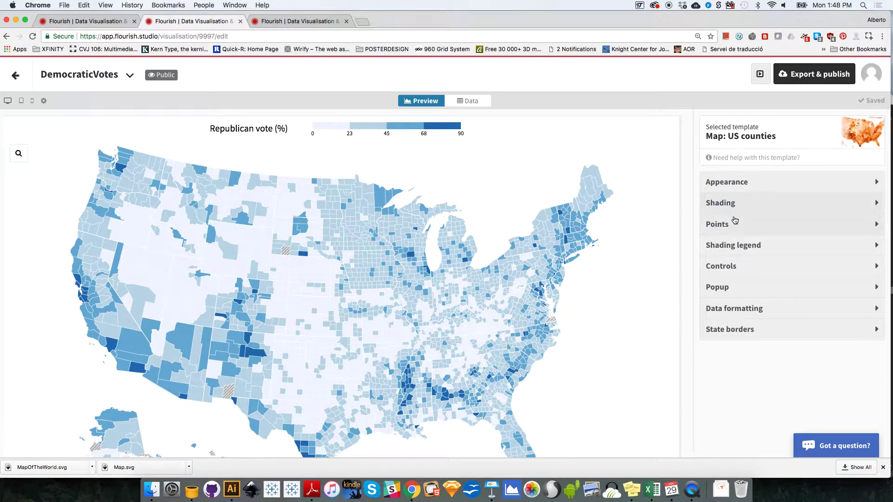
pyautogui.click(730, 251)
pyautogui.doubleClick(729, 337)
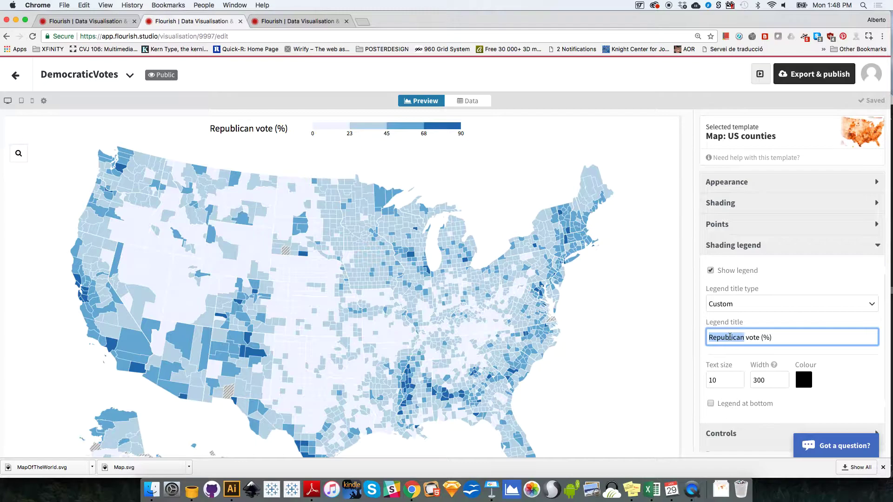
pyautogui.write('Democratic')
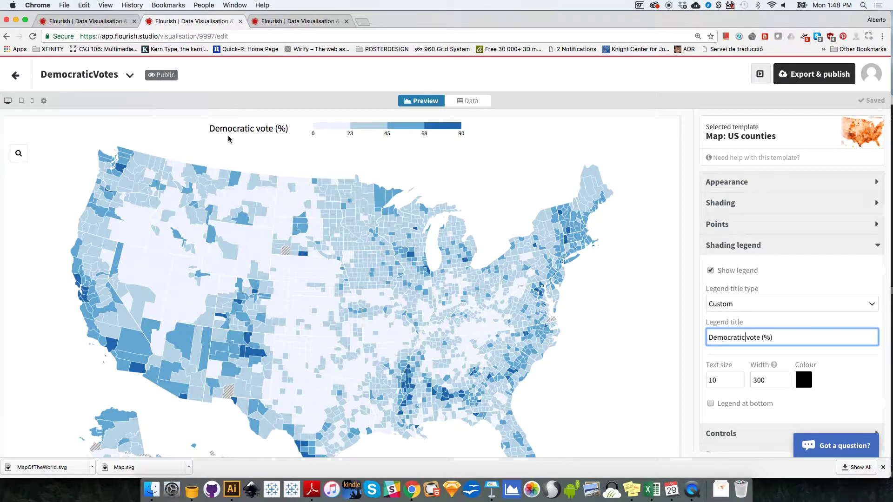
pyautogui.click(19, 81)
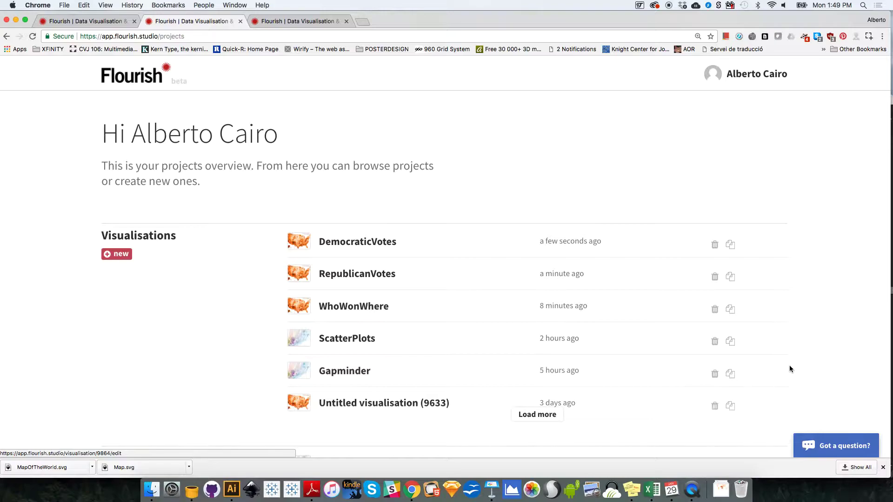
# - Examine the Election 2016 Sequence story's state-by-state scatter plots of African American share versus Clinton vote, and its map of total Clinton votes
pyautogui.click(313, 21)
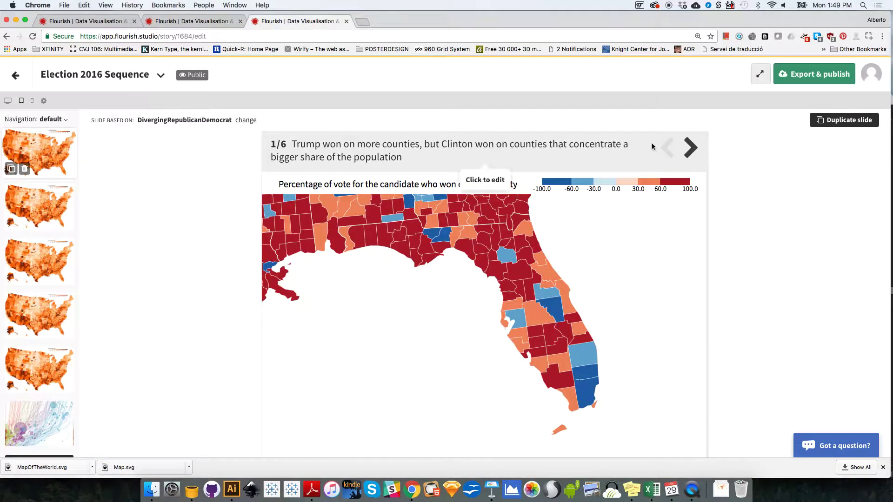
pyautogui.click(54, 417)
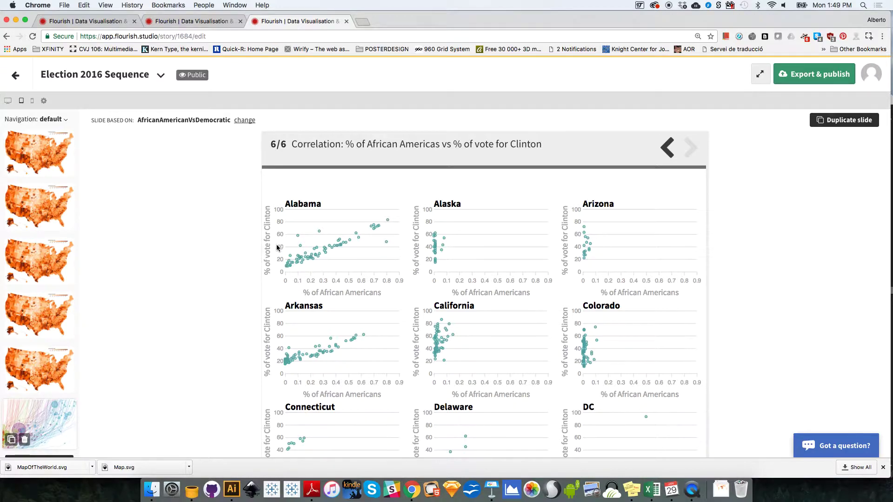
pyautogui.moveTo(286, 204); pyautogui.dragTo(316, 204)
pyautogui.click(297, 277)
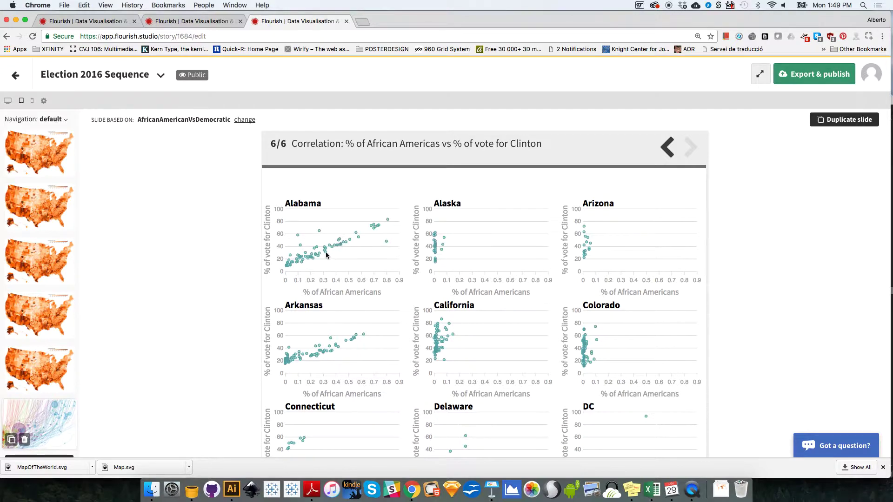
pyautogui.moveTo(303, 259)
pyautogui.scroll(-3, 499, 349)
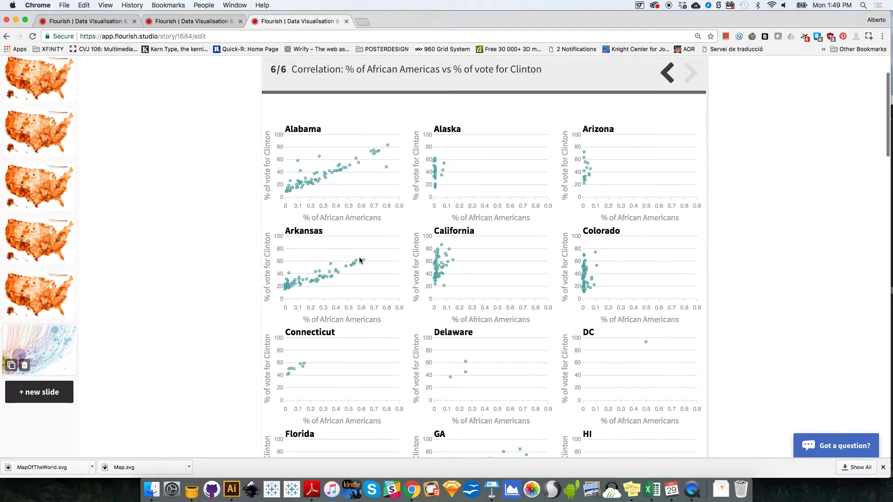
pyautogui.scroll(-8, 583, 323)
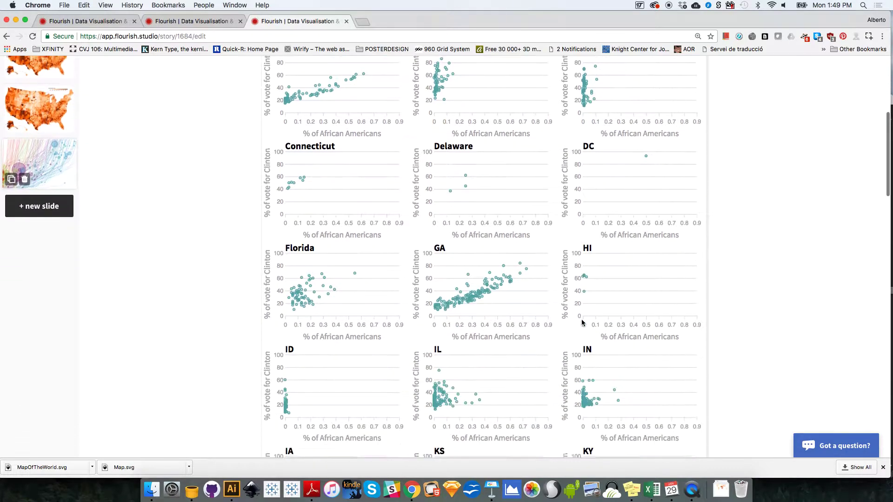
pyautogui.scroll(-3, 582, 323)
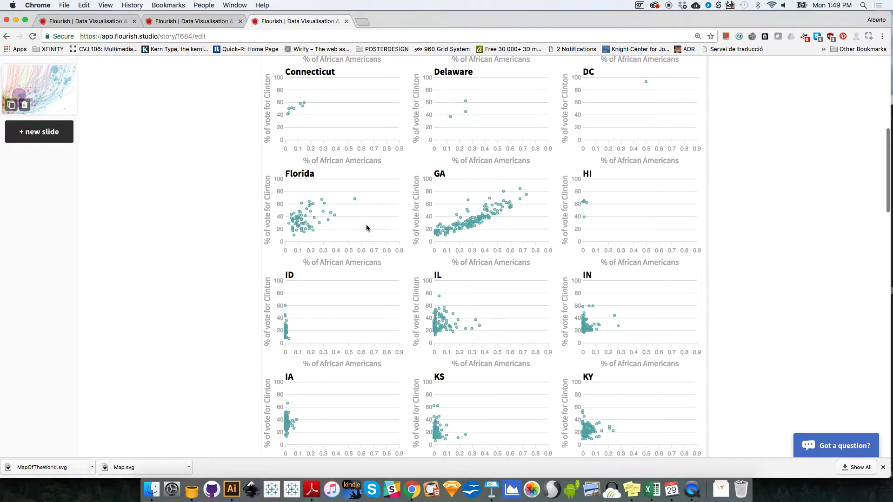
pyautogui.scroll(-3, 368, 227)
pyautogui.moveTo(882, 218); pyautogui.dragTo(824, 382)
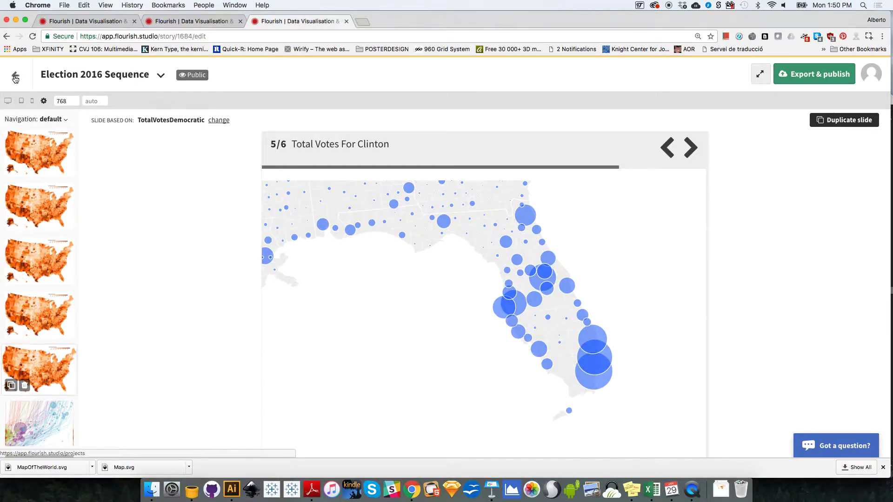
pyautogui.moveTo(351, 218)
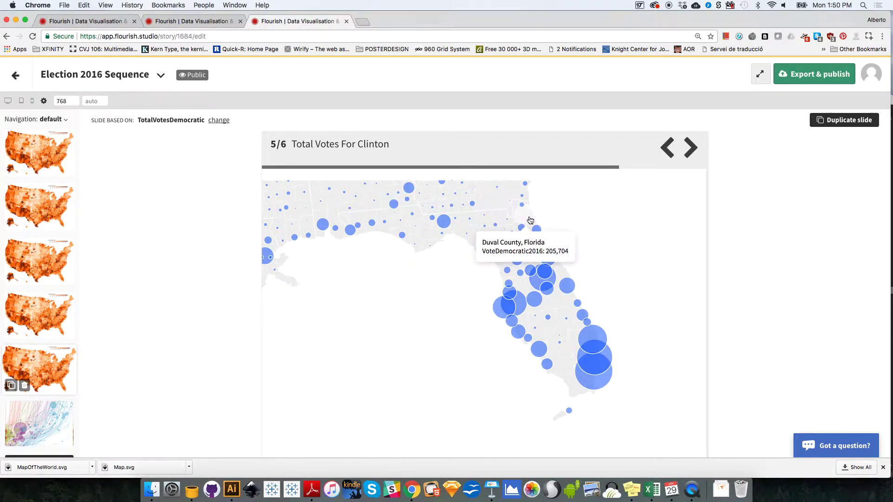
# - Return to the projects overview and create a new visualisation from the Map: US counties template
pyautogui.click(15, 75)
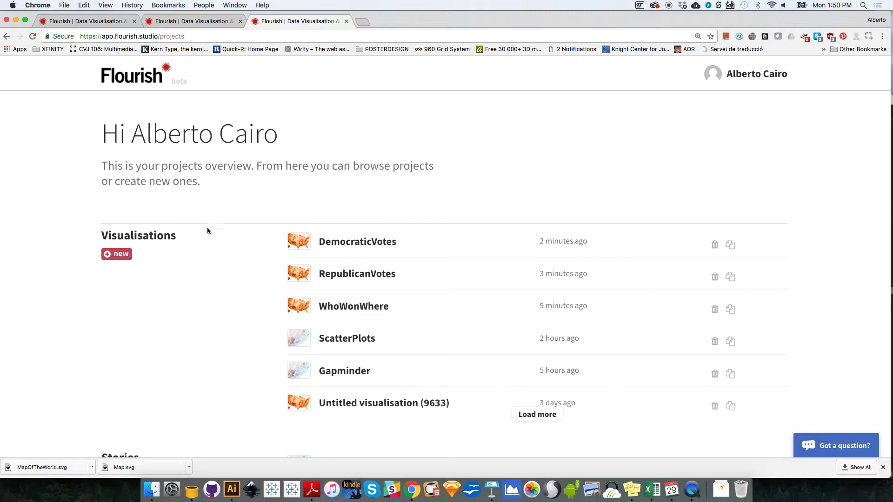
pyautogui.click(125, 257)
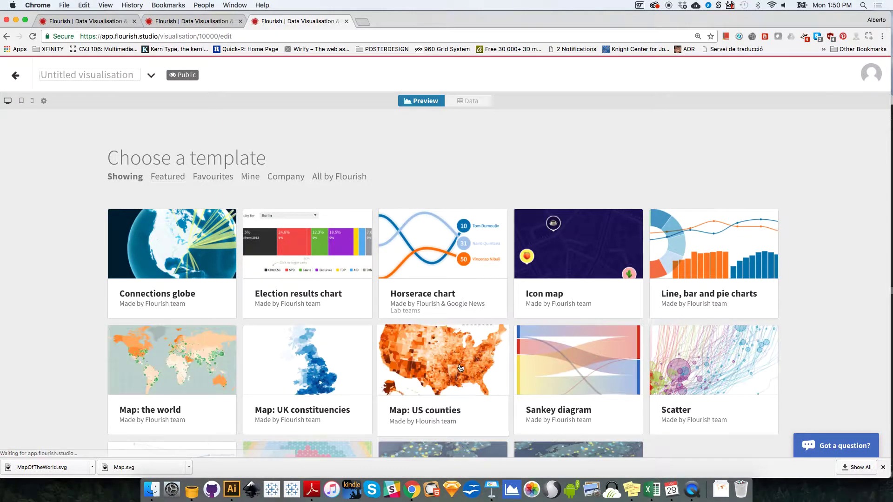
pyautogui.click(446, 356)
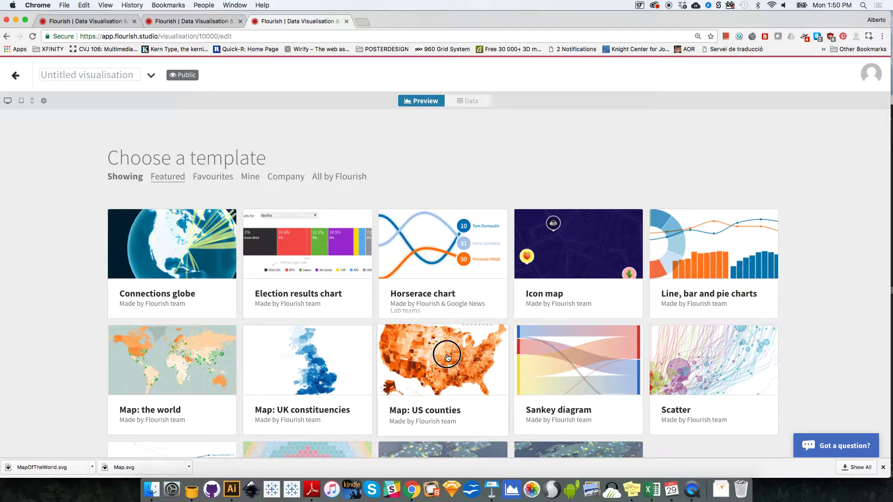
pyautogui.click(448, 358)
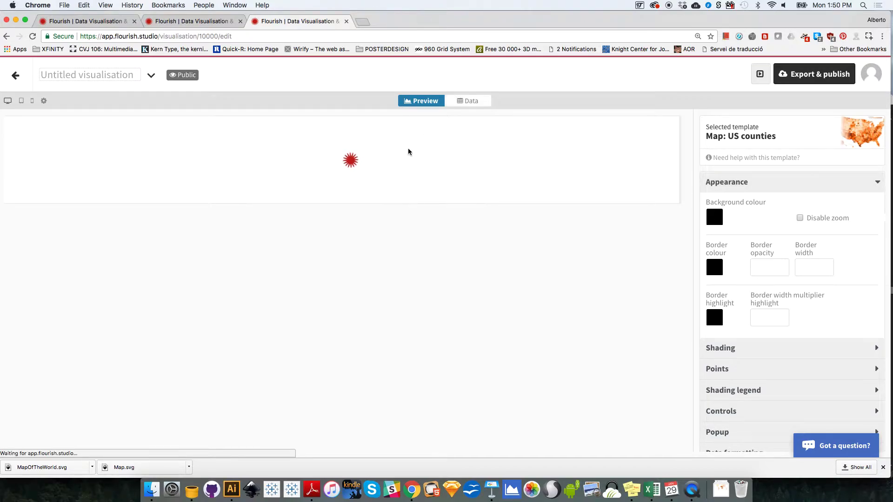
# - Name the visualisation "TotalRepublicanVotes" and disable the map's land shading
pyautogui.click(738, 183)
pyautogui.click(735, 204)
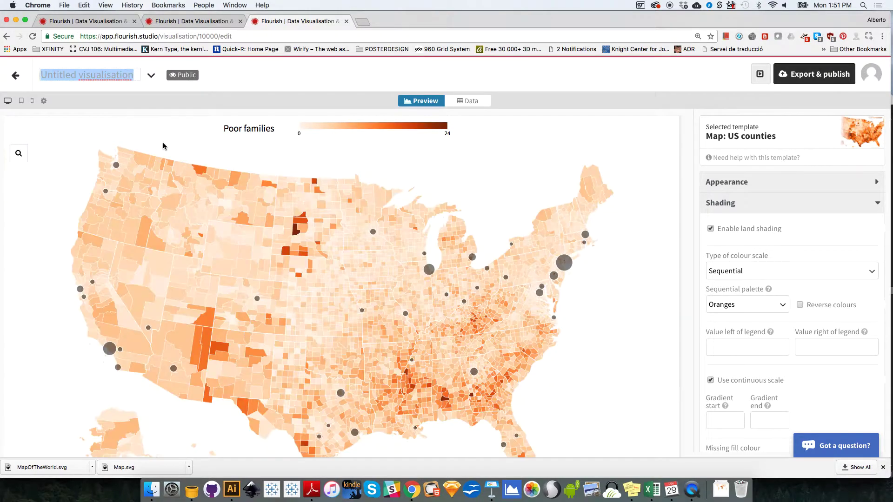
pyautogui.write('Total')
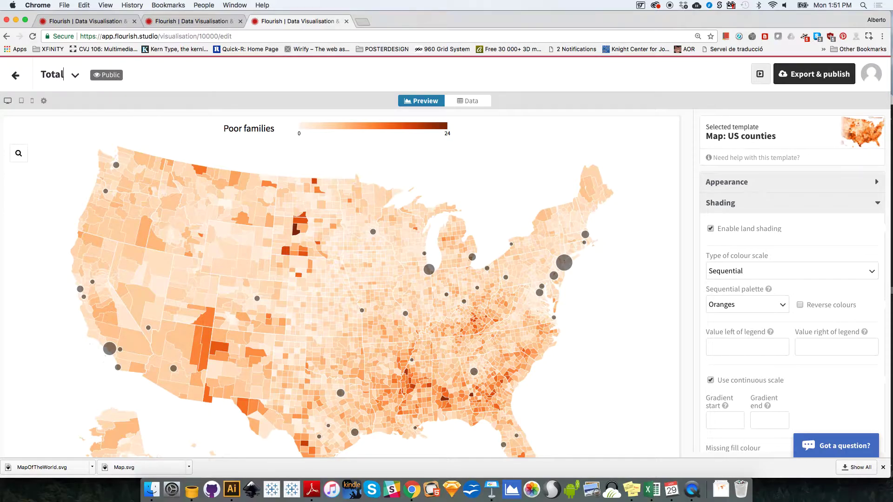
pyautogui.write('RepublicanVotes')
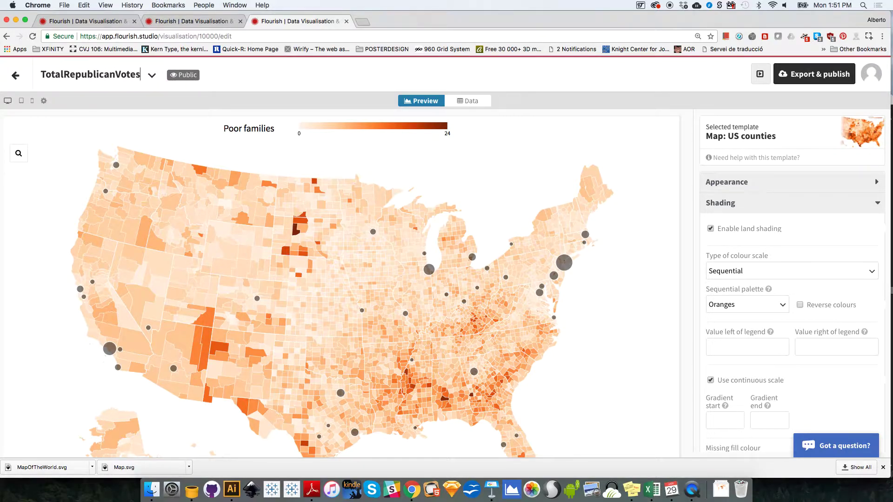
pyautogui.press('Return')
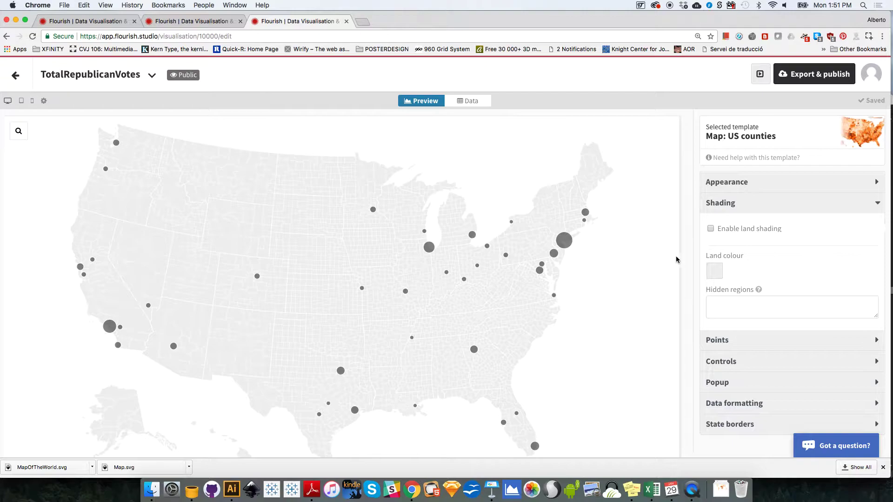
pyautogui.click(871, 205)
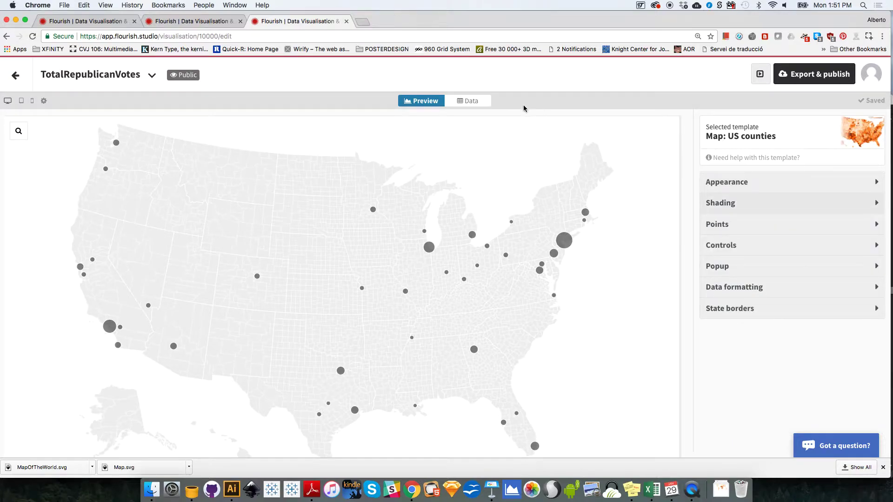
# - Import the CountyDataMOD2 file from the Desktop into the points-data sheet and proceed to column selection
pyautogui.click(480, 107)
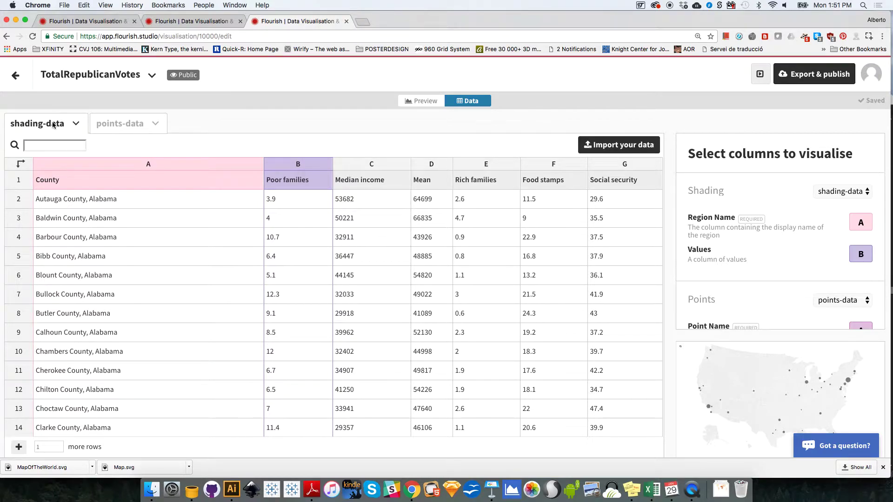
pyautogui.click(125, 124)
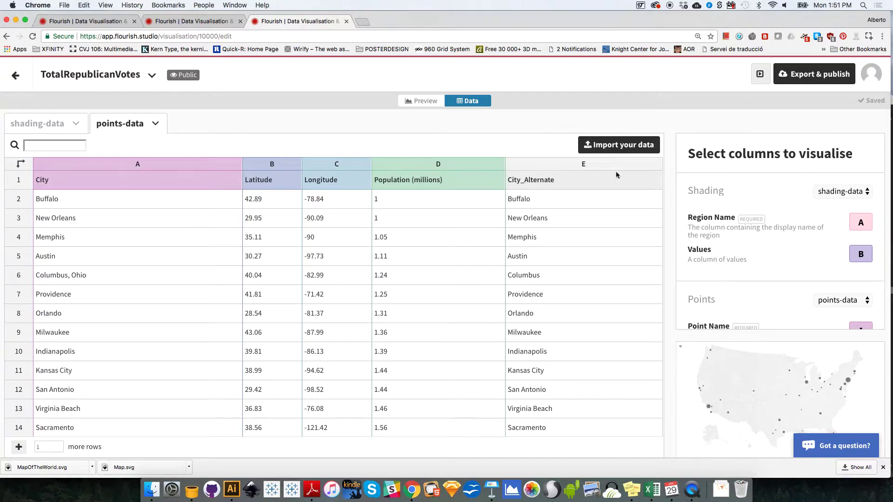
pyautogui.click(635, 149)
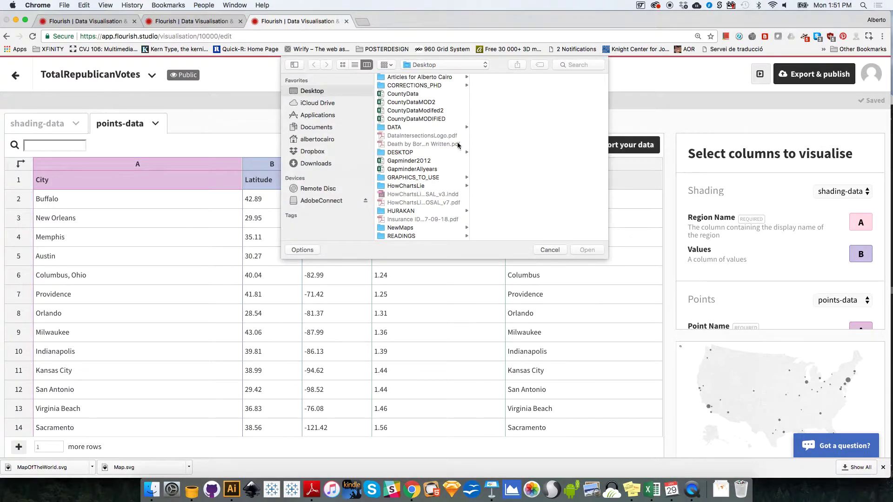
pyautogui.doubleClick(425, 103)
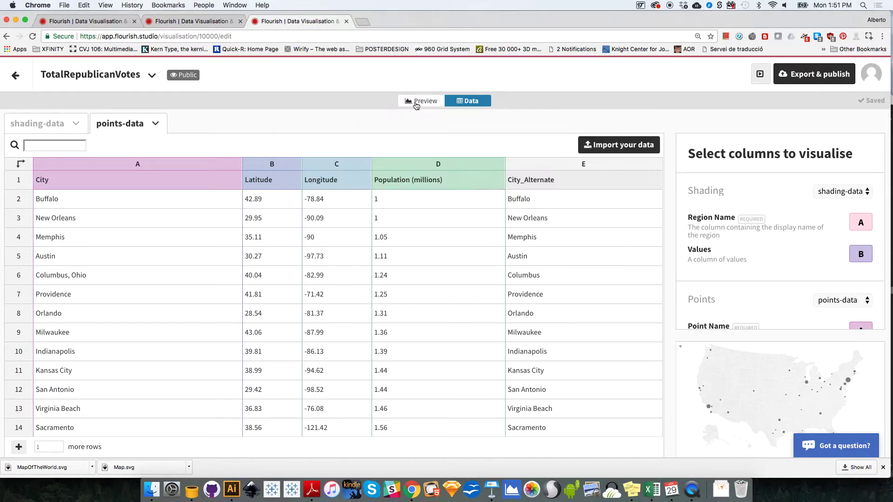
pyautogui.click(404, 283)
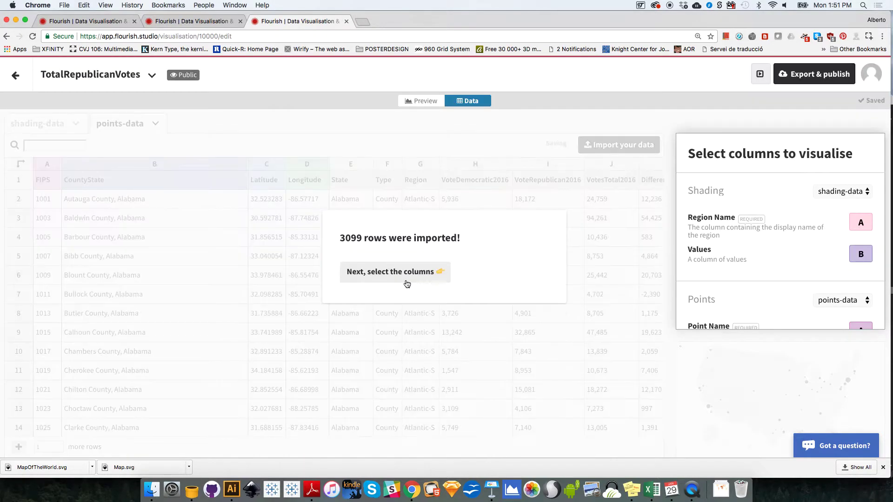
pyautogui.click(401, 273)
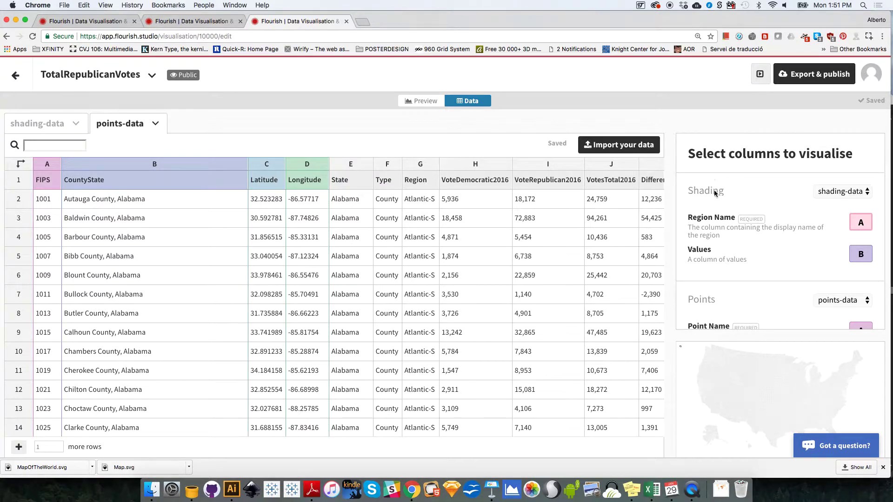
# - Assign the points columns: name to B (CountyState), latitude to C and longitude to D
pyautogui.scroll(-5, 791, 261)
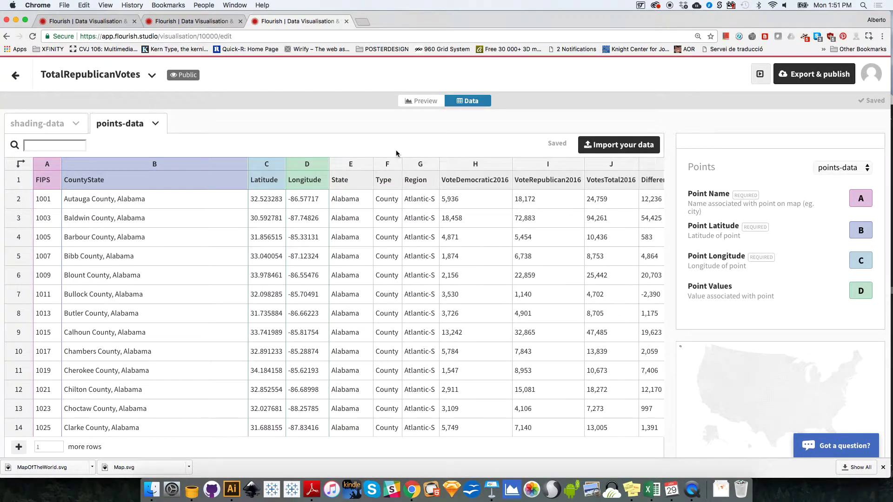
pyautogui.click(861, 198)
pyautogui.write('B')
pyautogui.click(868, 229)
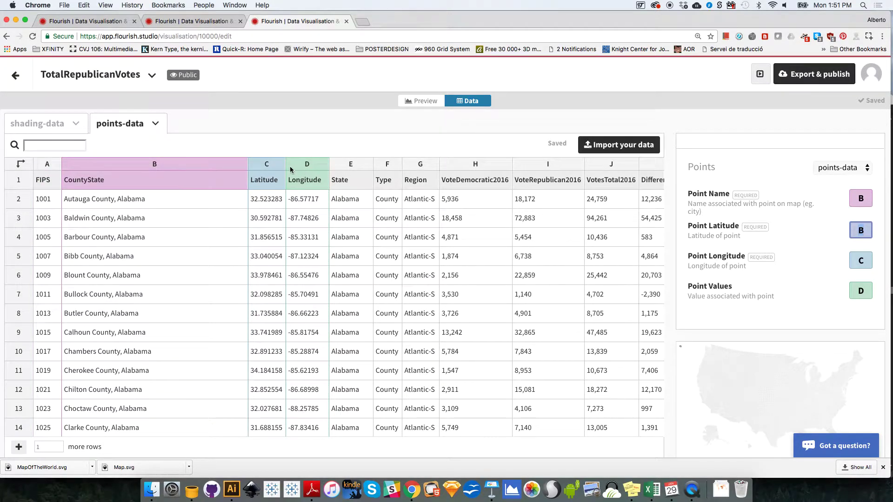
pyautogui.write('C')
pyautogui.click(860, 261)
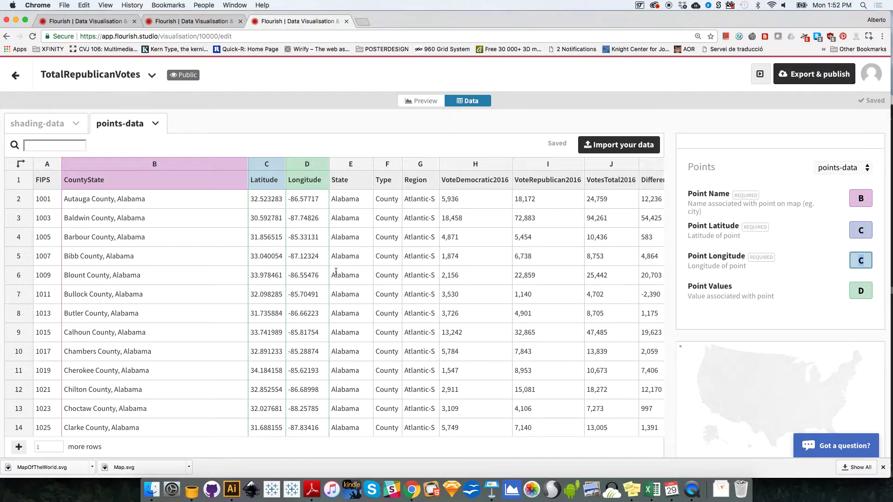
pyautogui.write('D')
# - Set the point values to column I (VoteRepublican2016) and preview the map
pyautogui.click(855, 289)
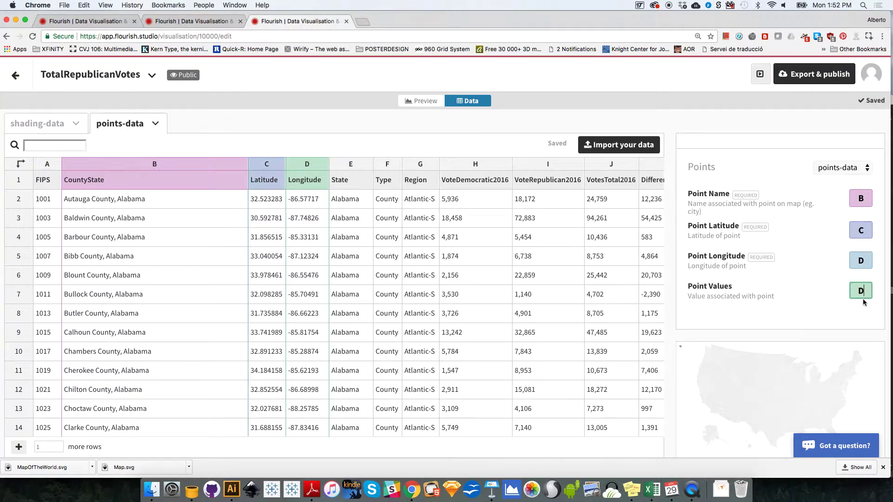
pyautogui.click(614, 167)
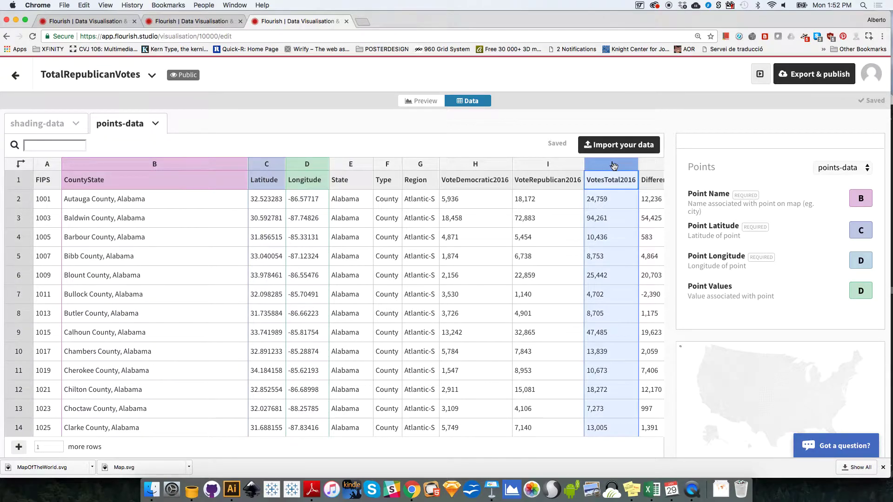
pyautogui.click(532, 165)
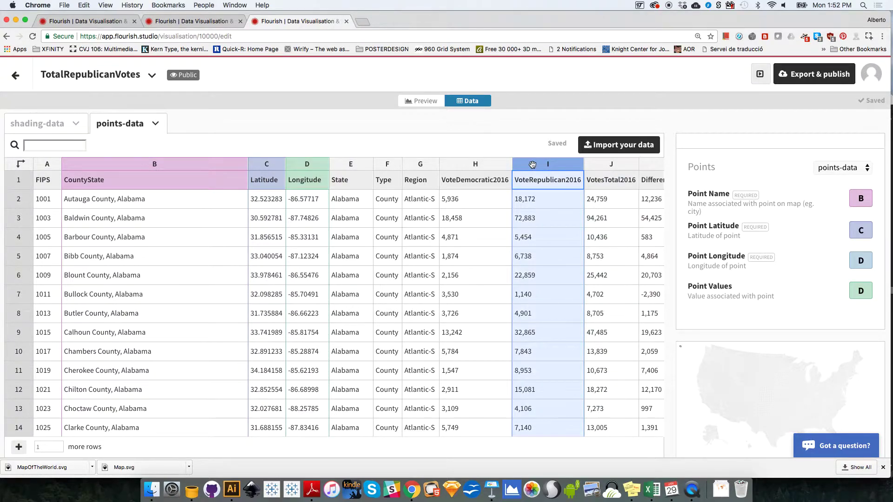
pyautogui.click(860, 290)
pyautogui.write('I')
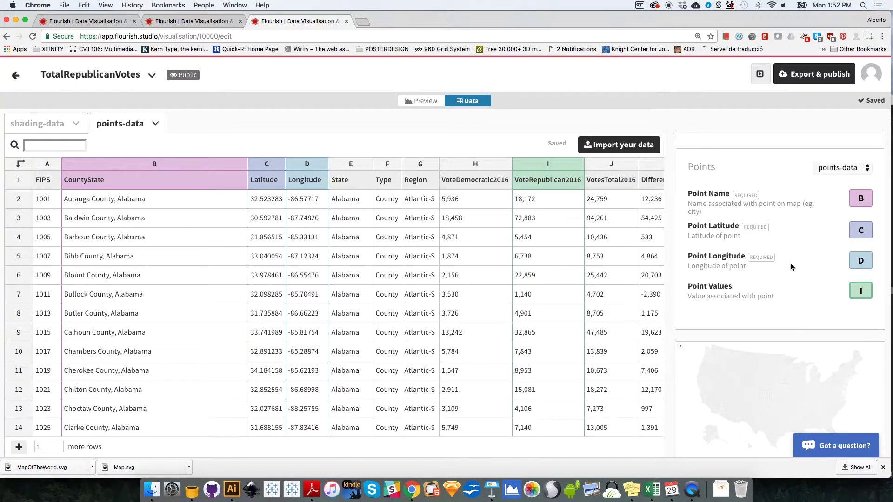
pyautogui.click(424, 101)
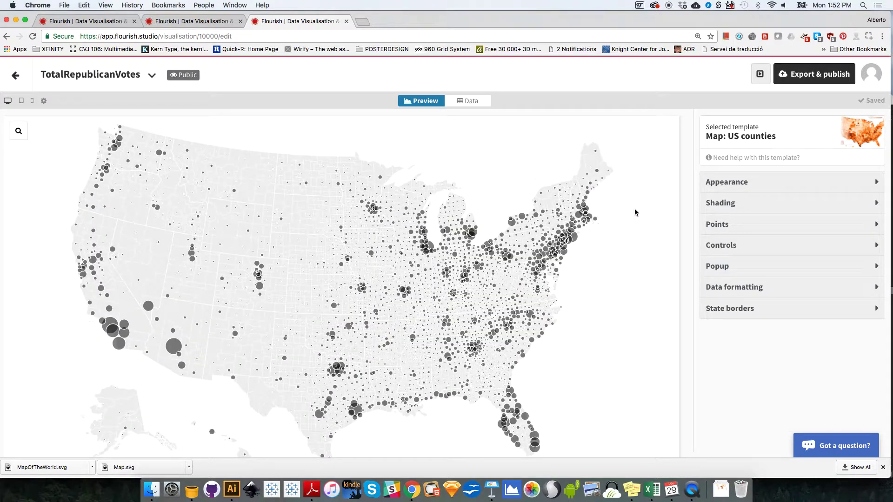
# - Set the points' maximum radius to 20 and scale them relative to the maximum value in all data
pyautogui.click(730, 230)
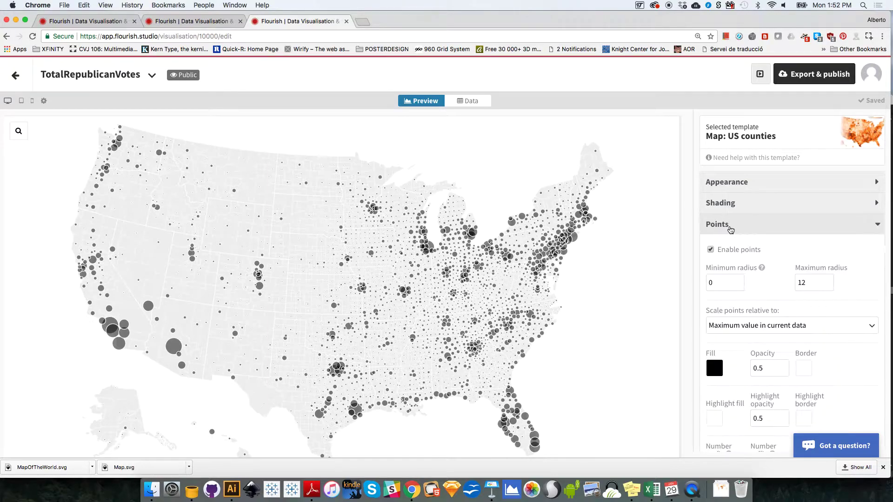
pyautogui.scroll(-2, 860, 283)
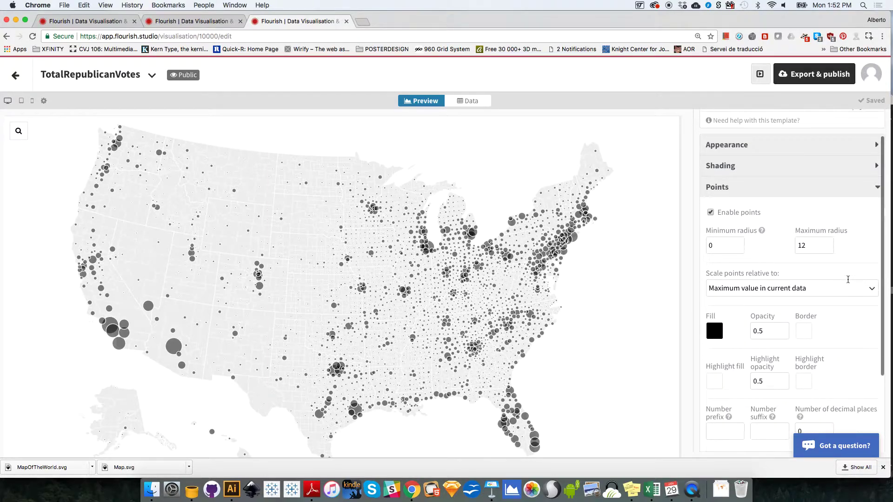
pyautogui.doubleClick(803, 245)
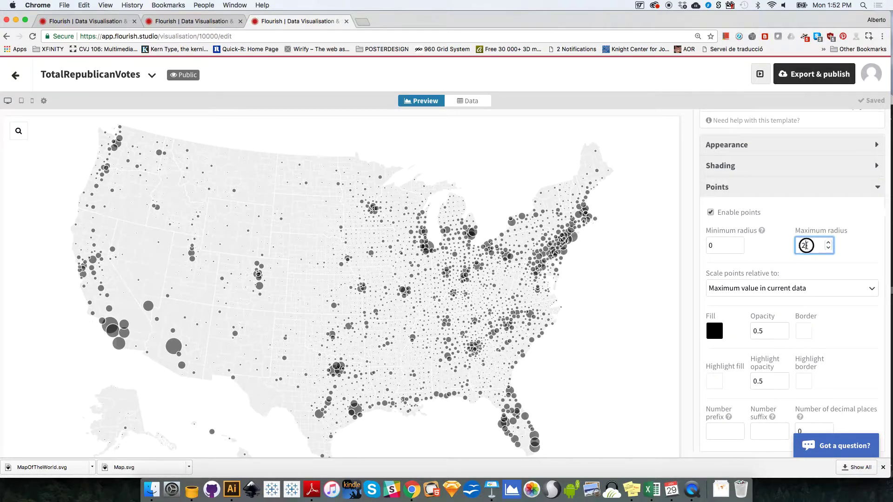
pyautogui.write('20')
pyautogui.click(867, 254)
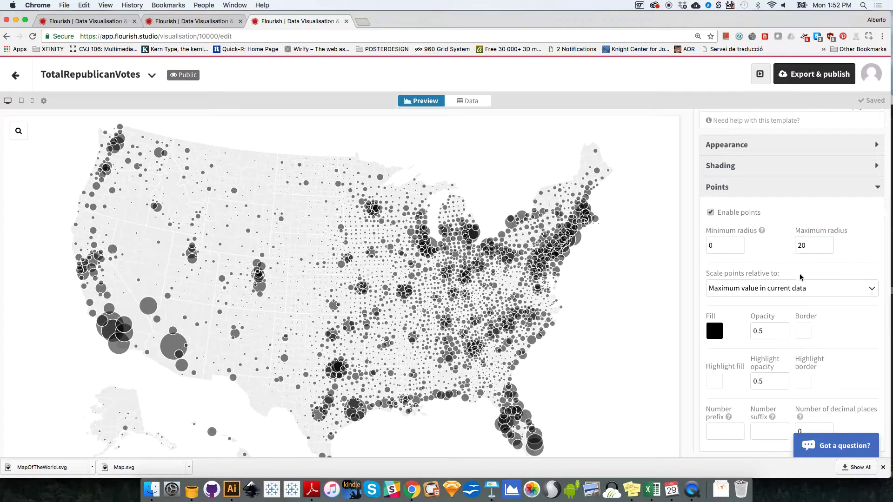
pyautogui.click(749, 289)
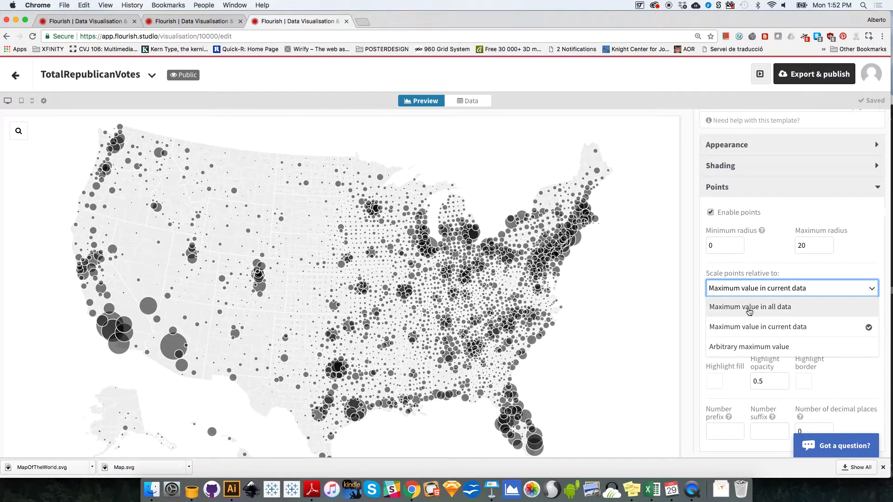
pyautogui.click(749, 308)
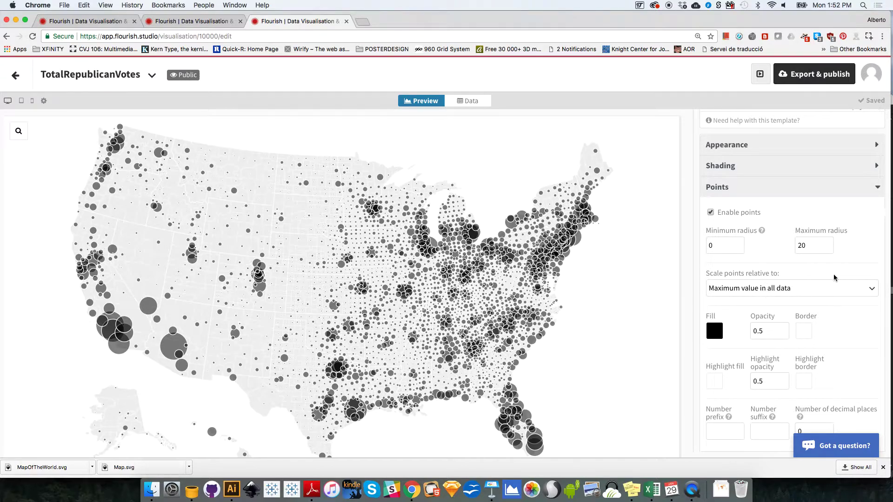
# - Change the points' fill colour to pure red (FF0000)
pyautogui.scroll(-1, 840, 268)
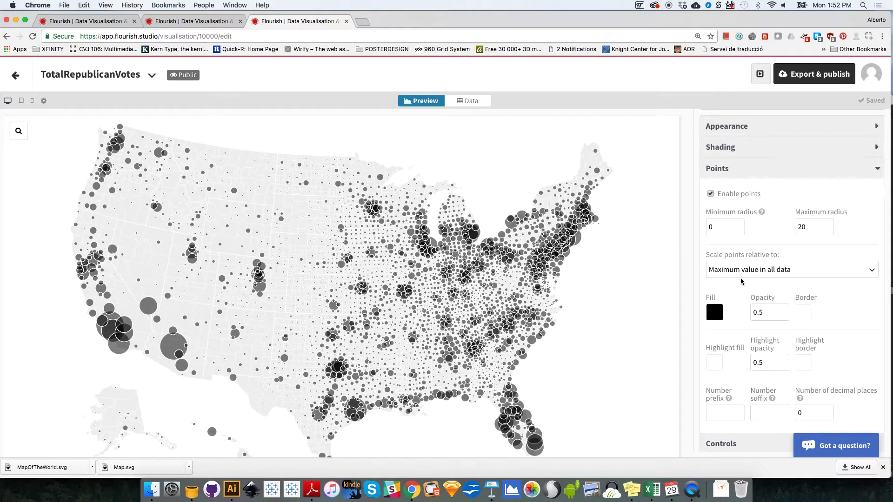
pyautogui.click(715, 313)
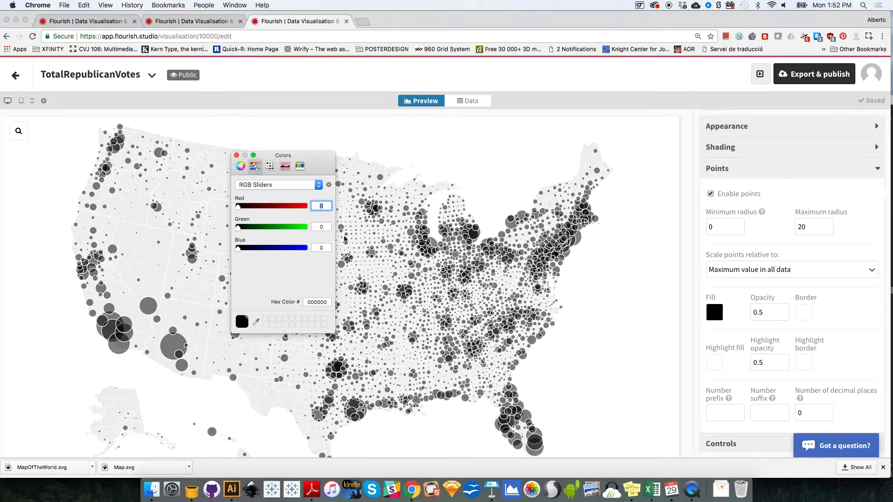
pyautogui.click(306, 206)
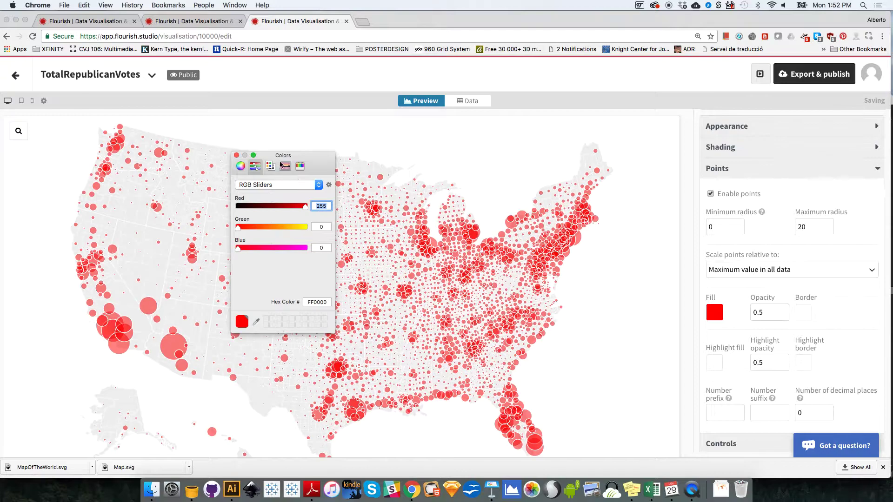
pyautogui.click(237, 156)
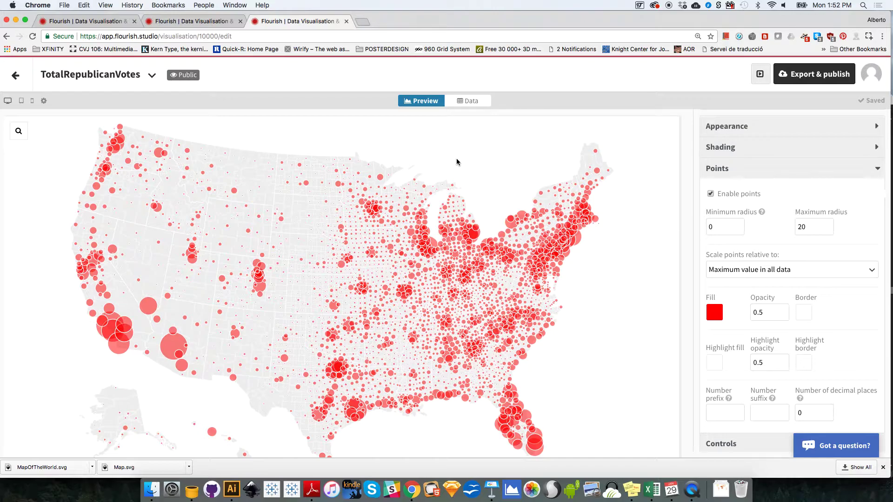
# - Return to the projects overview, duplicate TotalRepublicanVotes and open the copy
pyautogui.click(15, 75)
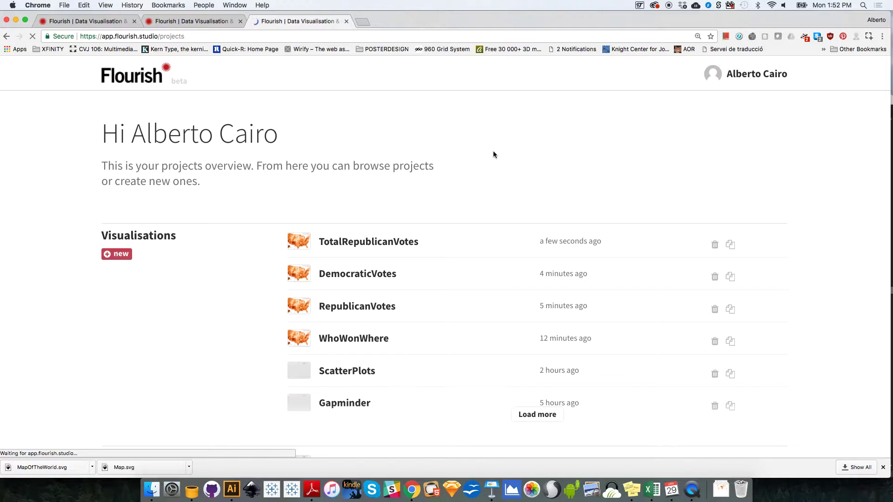
pyautogui.click(731, 246)
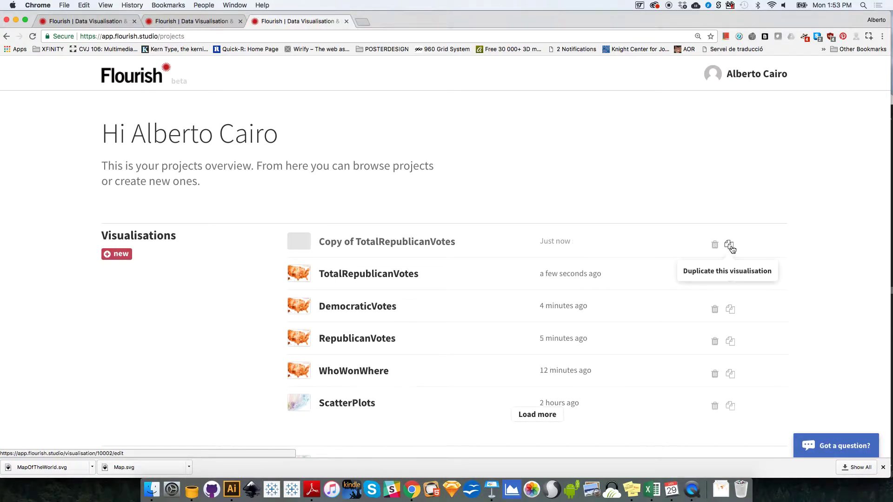
pyautogui.click(376, 243)
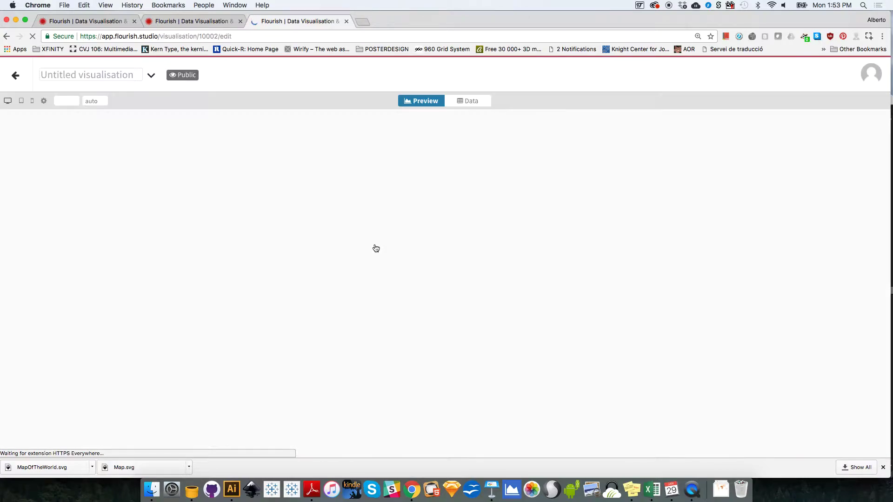
# - Rename the copied visualisation as "TotalDemocraticVotes"
pyautogui.click(106, 75)
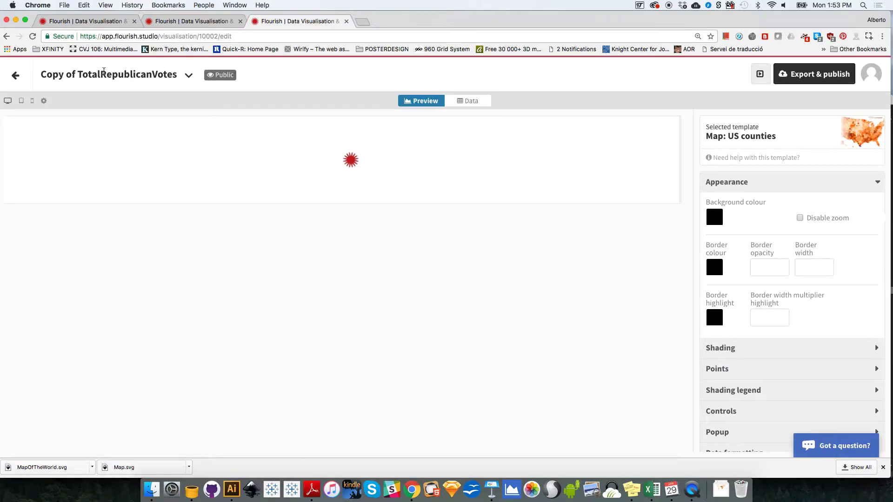
pyautogui.moveTo(78, 74); pyautogui.dragTo(27, 73)
pyautogui.press('BackSpace')
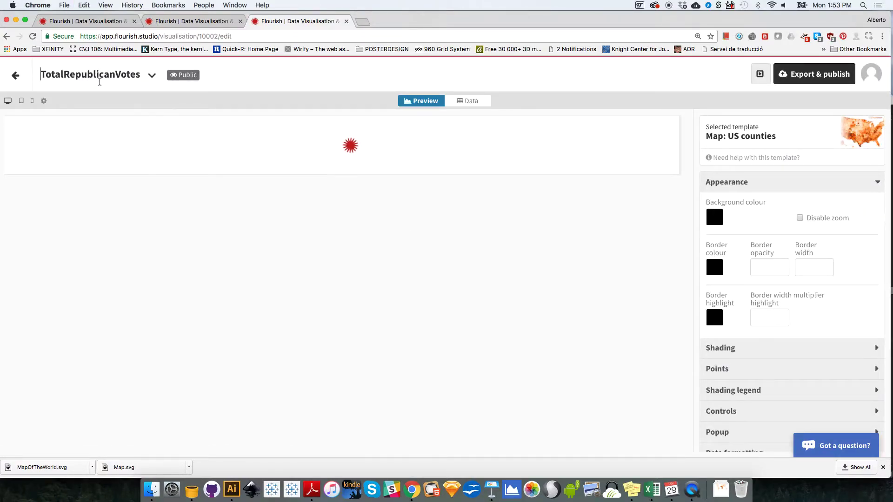
pyautogui.moveTo(116, 75); pyautogui.dragTo(63, 74)
pyautogui.press('BackSpace')
pyautogui.write('Democratic')
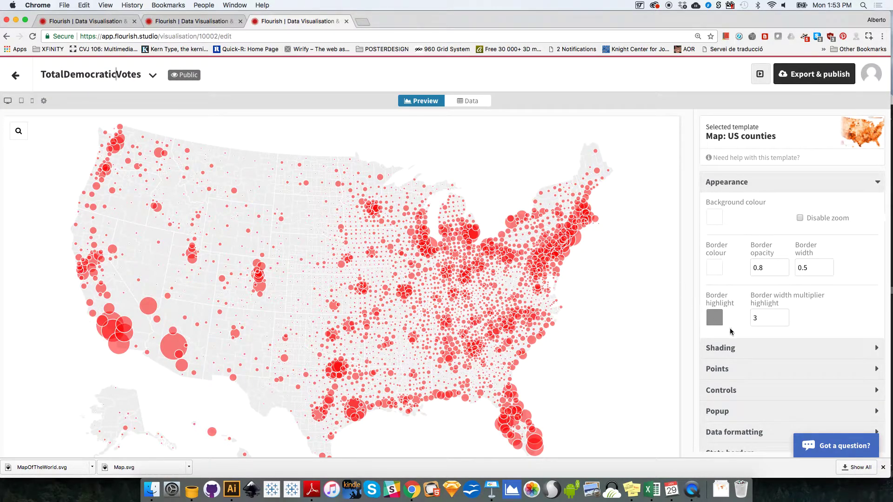
# - Change the fill colour of the points from red to a medium blue (007FFF)
pyautogui.click(744, 178)
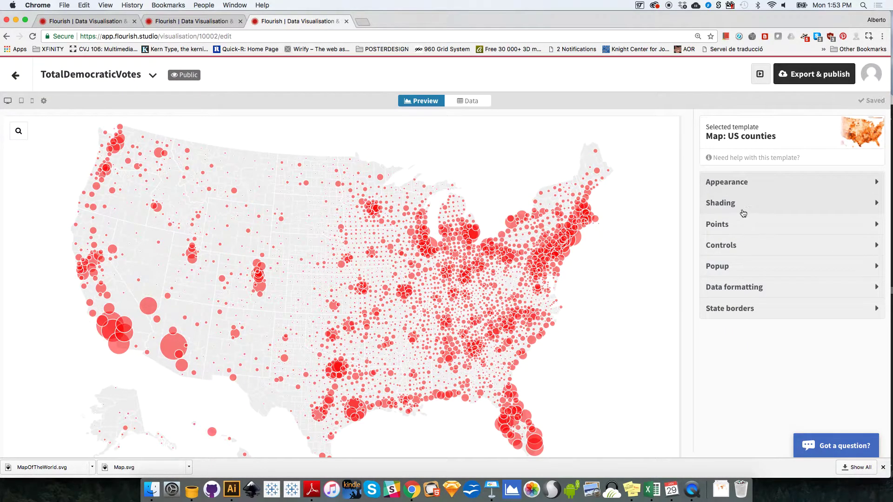
pyautogui.click(742, 212)
pyautogui.click(742, 212)
pyautogui.click(747, 224)
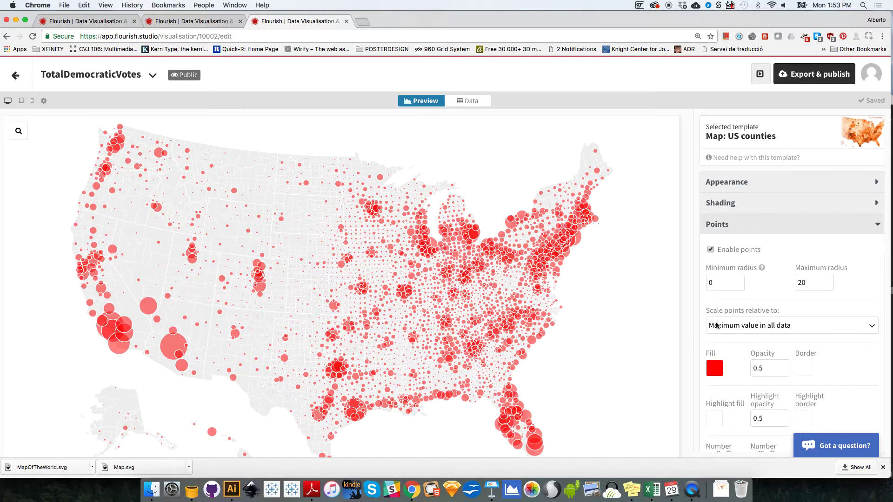
pyautogui.click(713, 369)
pyautogui.moveTo(271, 207); pyautogui.dragTo(237, 206)
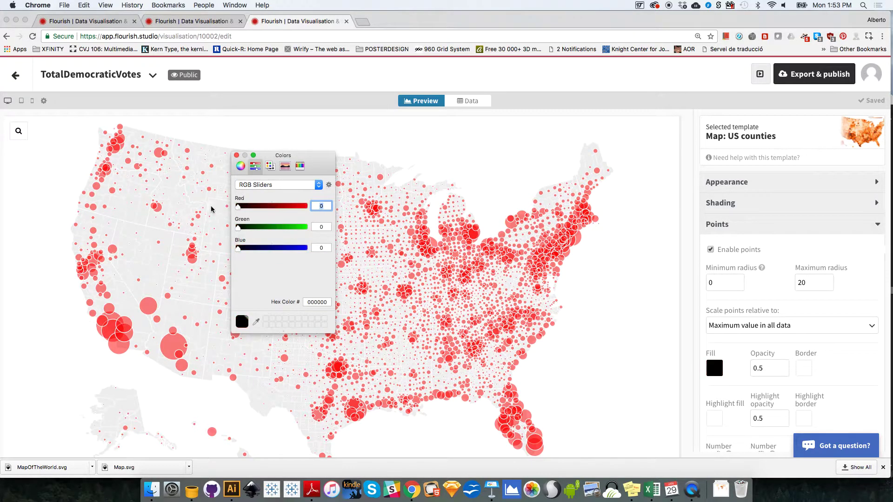
pyautogui.moveTo(261, 248); pyautogui.dragTo(308, 248)
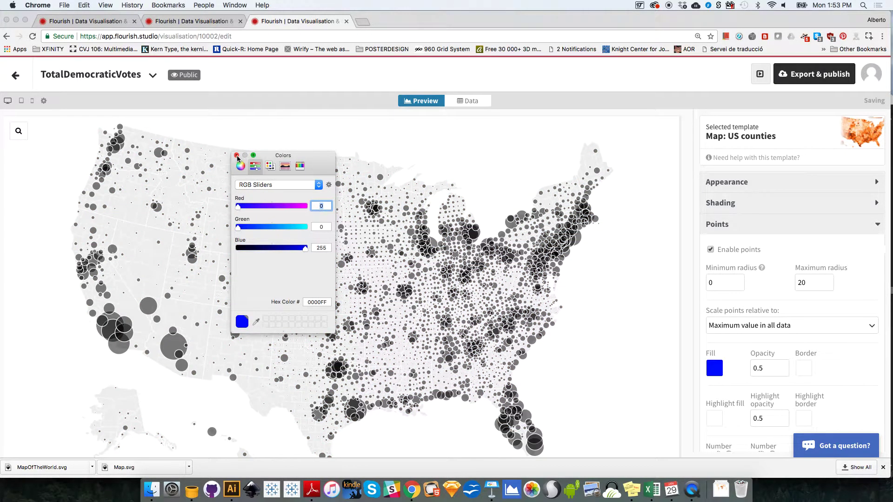
pyautogui.moveTo(238, 228); pyautogui.dragTo(273, 232)
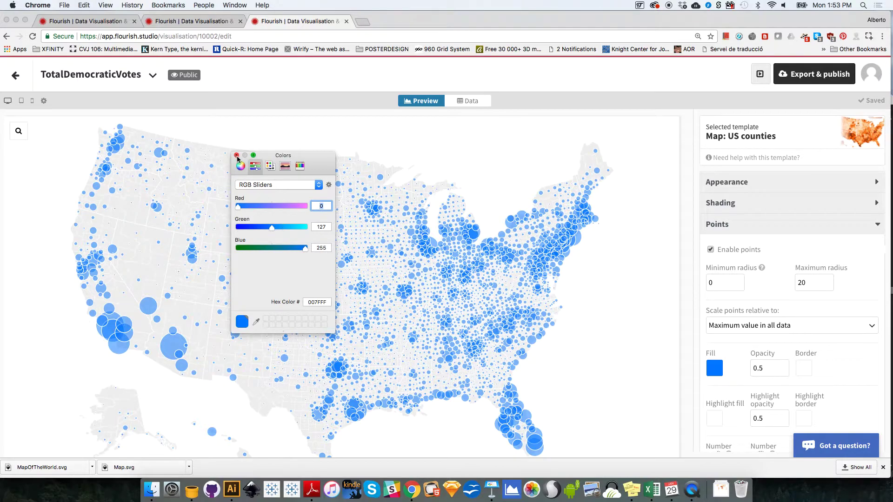
pyautogui.click(257, 185)
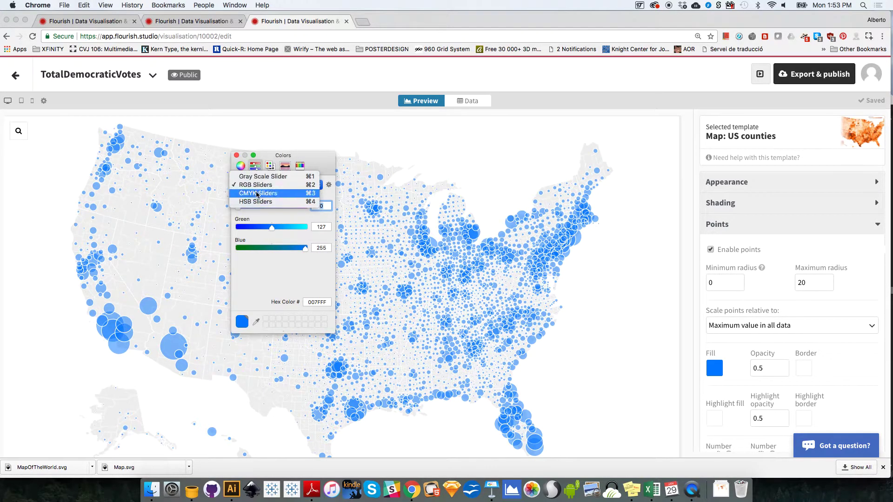
pyautogui.click(238, 158)
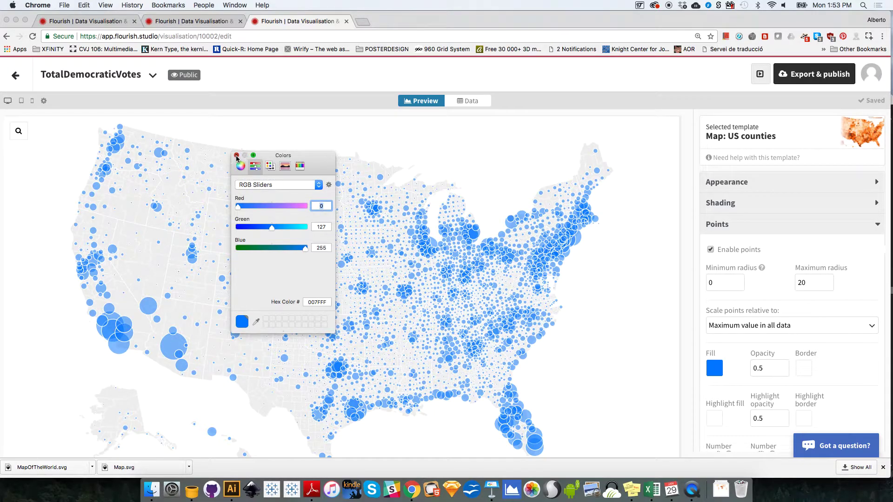
pyautogui.click(237, 156)
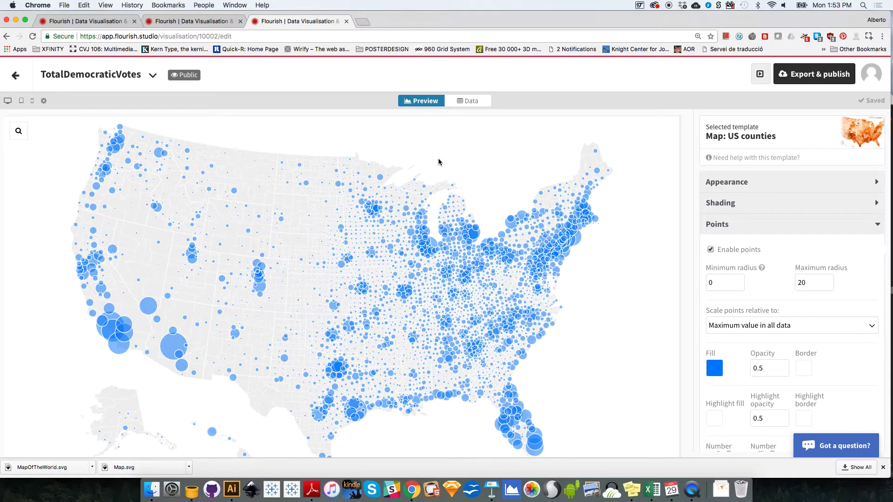
# - Set the point values in points-data to column H (VoteDemocratic2016) and preview the map
pyautogui.click(474, 104)
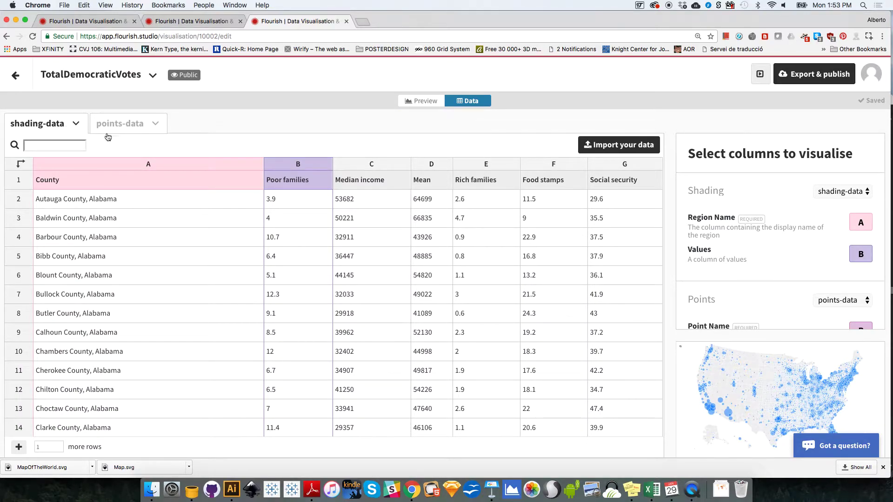
pyautogui.click(123, 124)
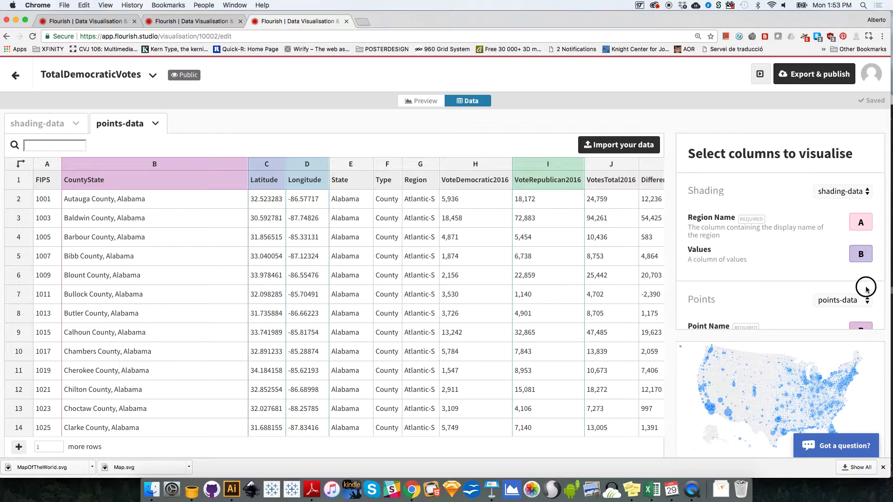
pyautogui.scroll(-5, 864, 292)
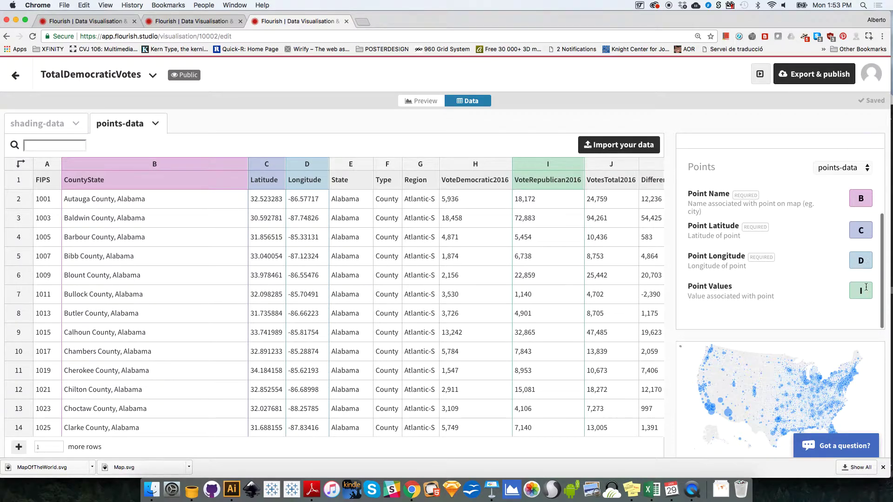
pyautogui.click(861, 291)
pyautogui.write('H')
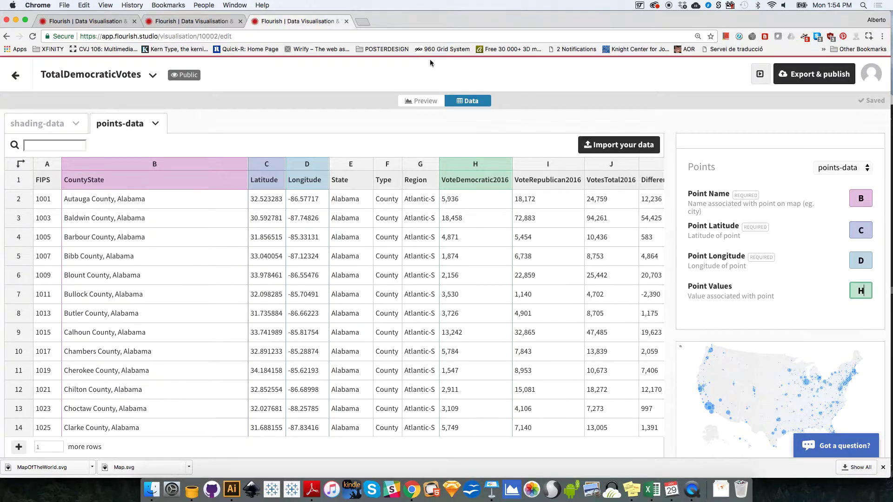
pyautogui.click(425, 102)
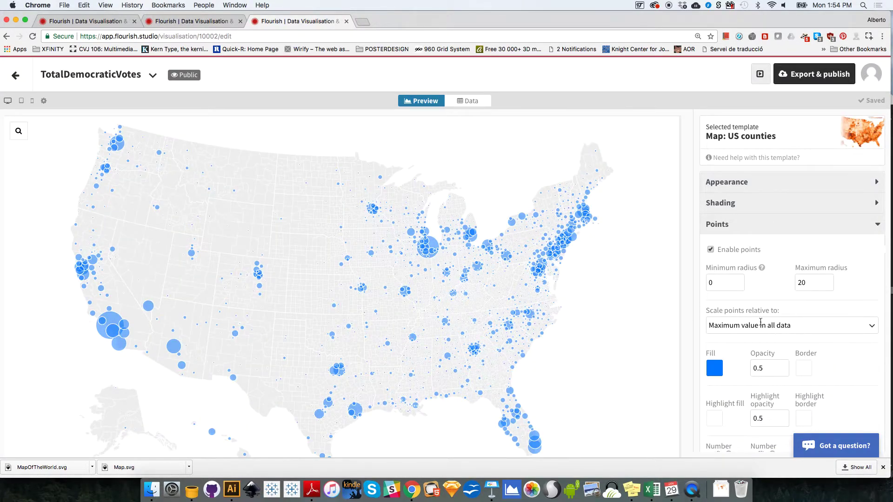
pyautogui.click(848, 370)
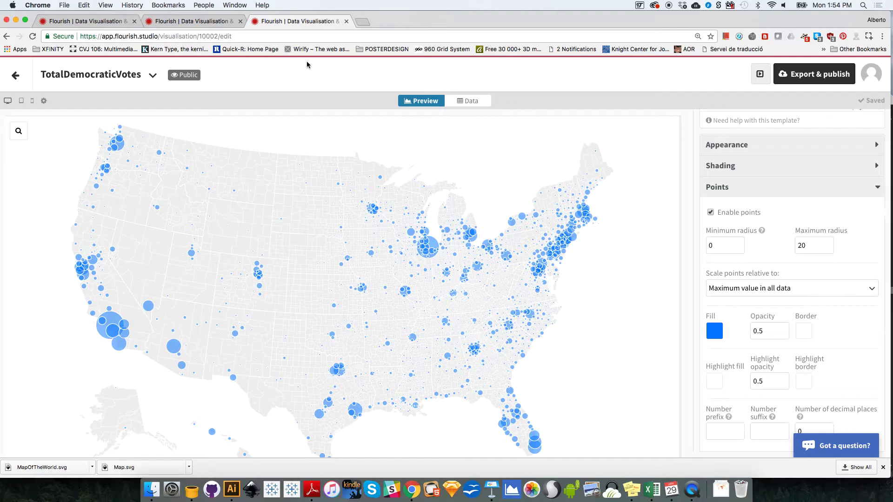
# - Return to the projects overview and compare the visualisation lists in the two open browser tabs
pyautogui.click(15, 75)
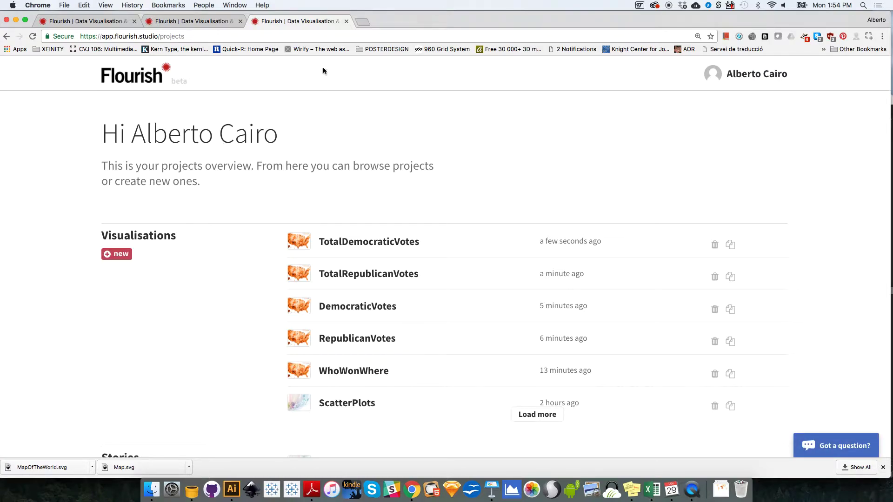
pyautogui.click(199, 23)
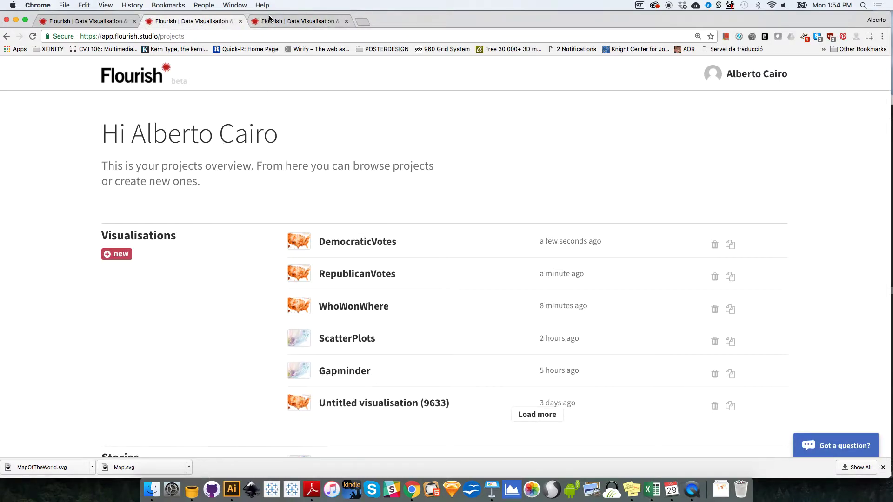
pyautogui.click(283, 22)
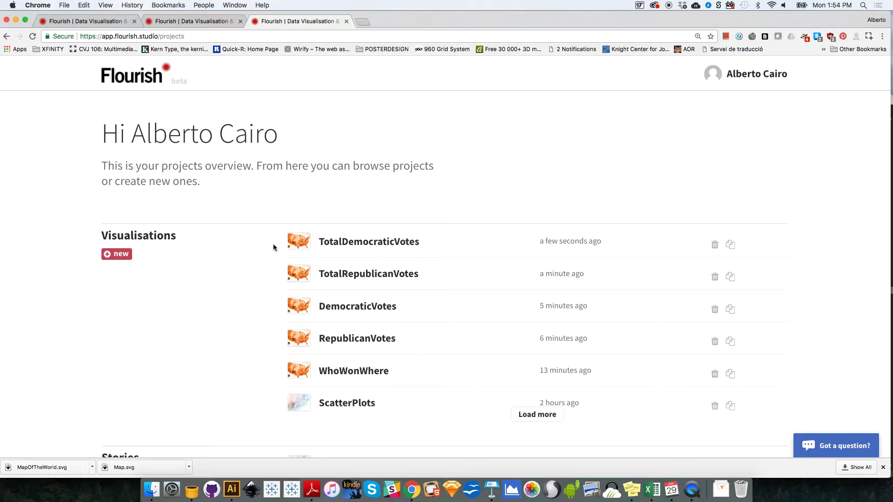
pyautogui.click(203, 23)
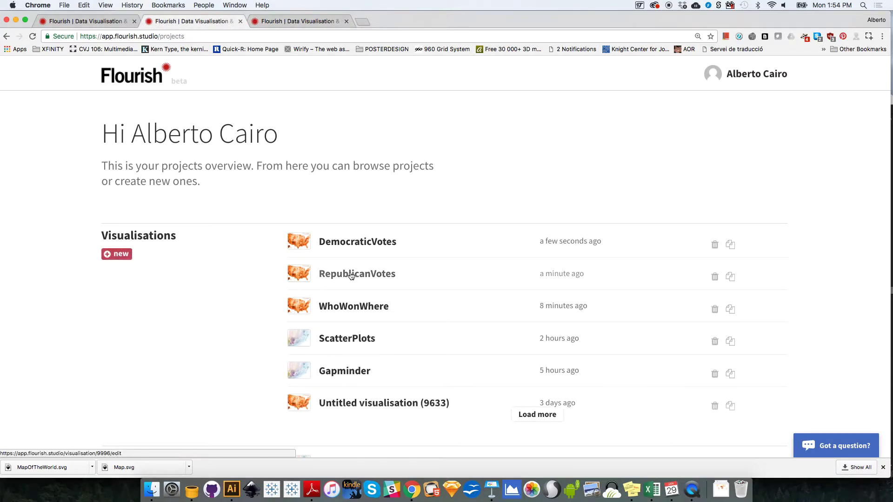
pyautogui.click(314, 26)
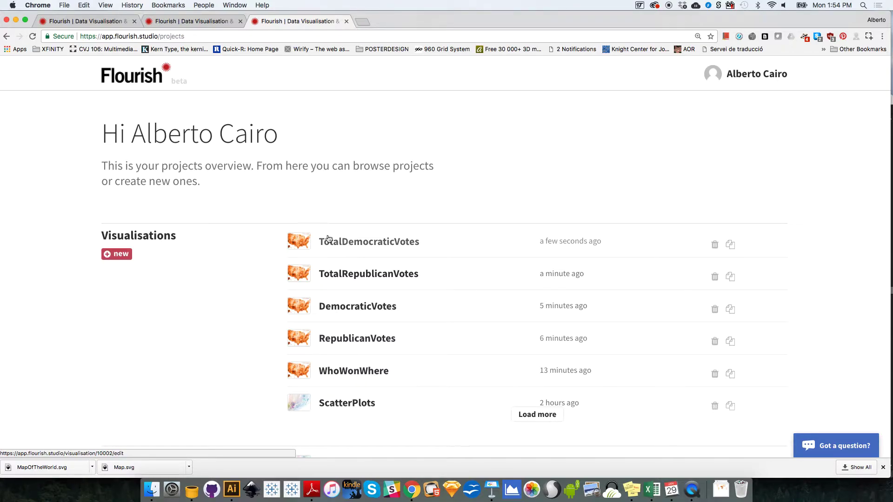
# - Create a new visualisation from the Scatter template and preview it at tablet size
pyautogui.click(126, 255)
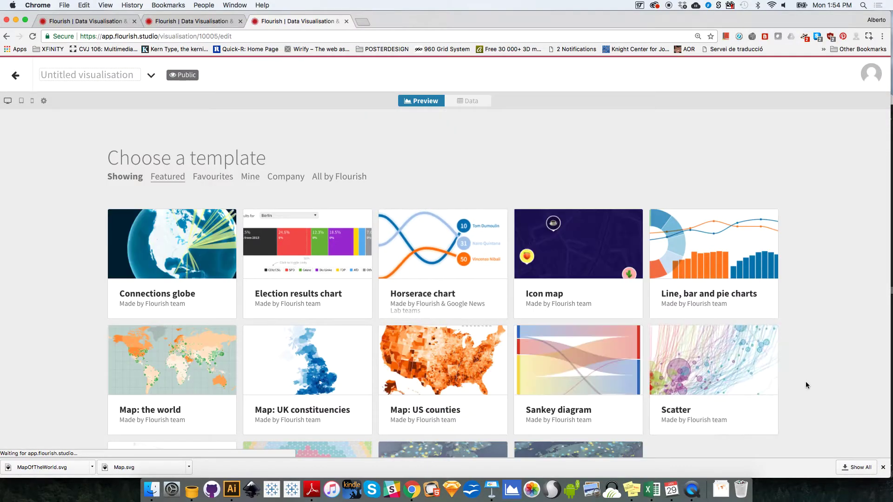
pyautogui.scroll(-2, 818, 384)
pyautogui.click(773, 345)
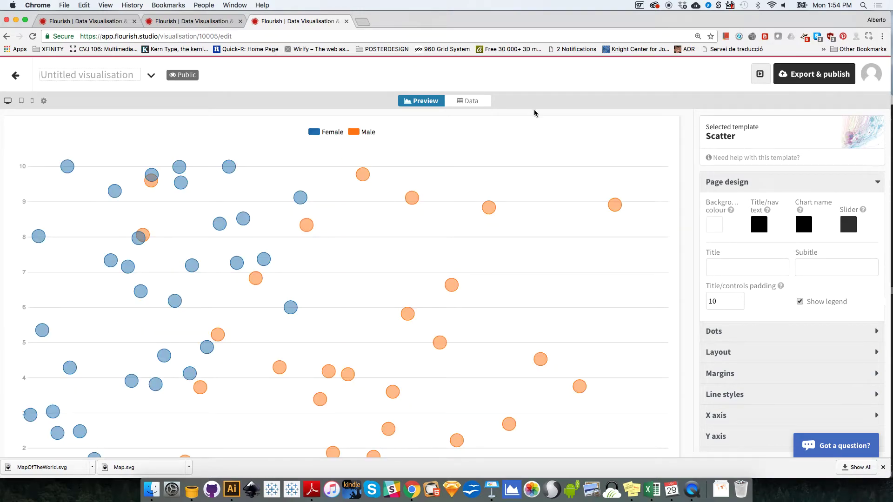
pyautogui.click(21, 100)
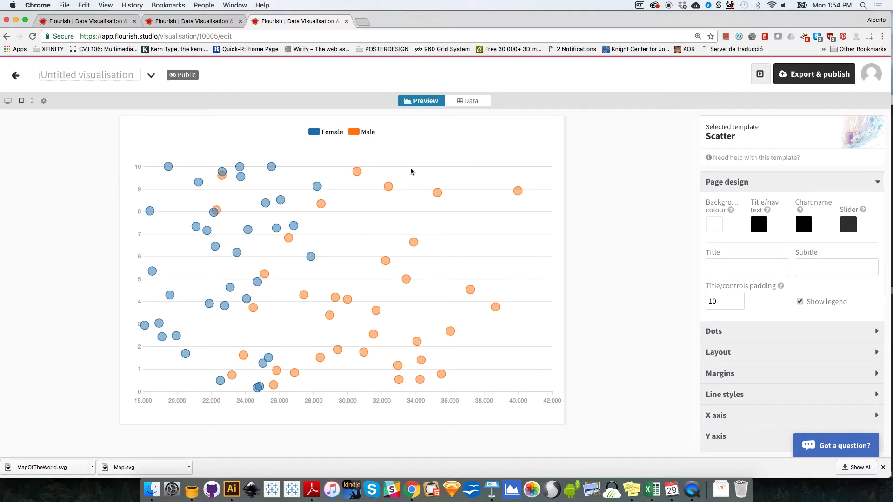
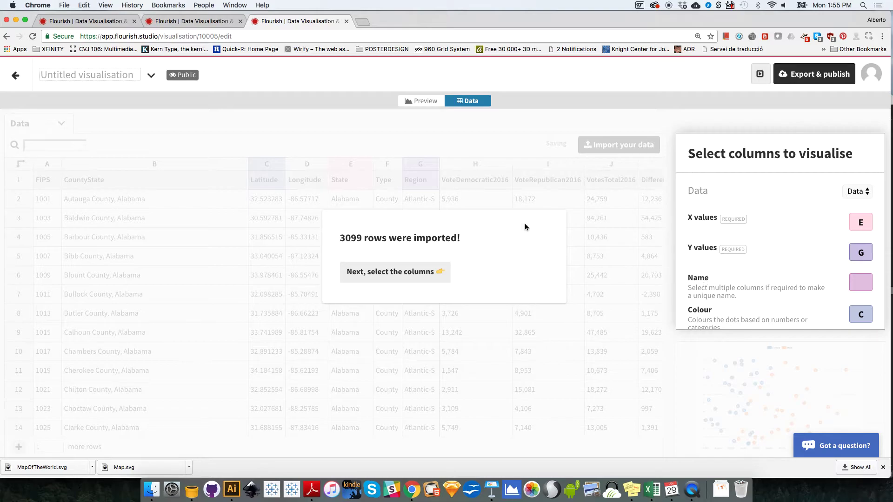
# - Proceed from the finished data import to column selection and set the X values to column U (BlackPercentage)
pyautogui.click(407, 271)
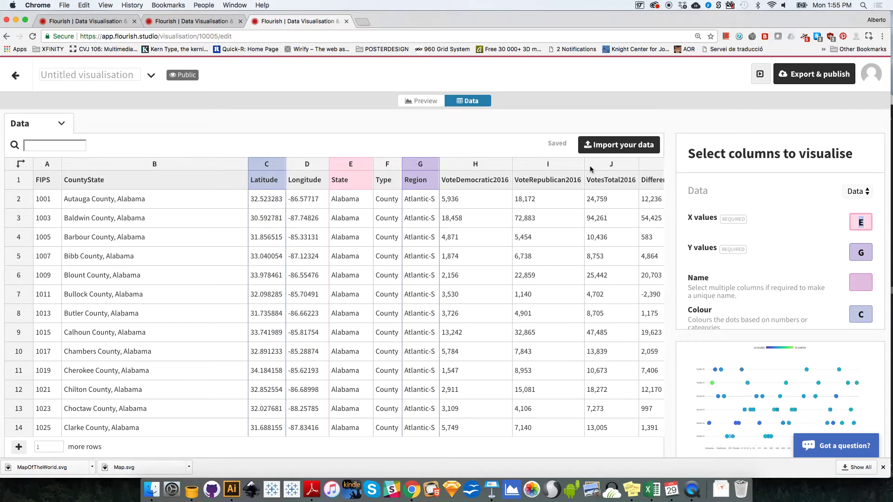
pyautogui.click(606, 164)
pyautogui.press('Right')
pyautogui.press('Right')
pyautogui.press('Right')
pyautogui.press('Right')
pyautogui.press('Right')
pyautogui.press('Right')
pyautogui.press('Right')
pyautogui.press('Right')
pyautogui.press('Right')
pyautogui.press('Right')
pyautogui.press('Right')
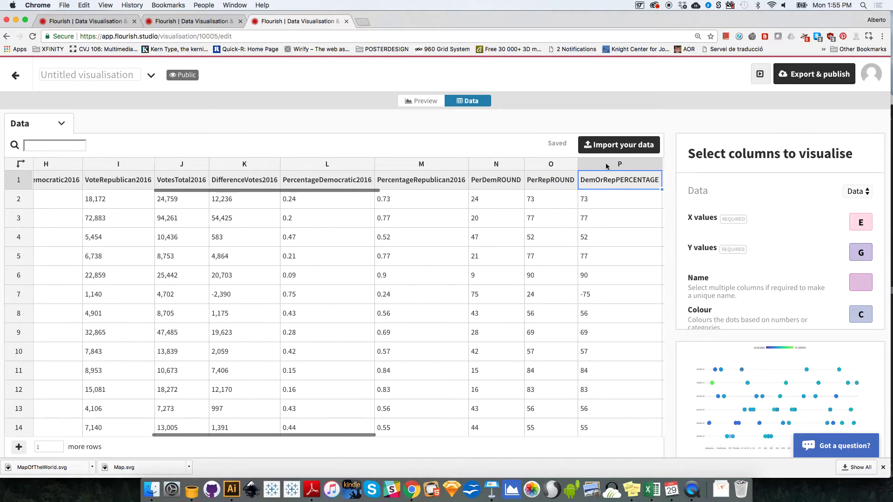
pyautogui.press('Right')
pyautogui.press('Right')
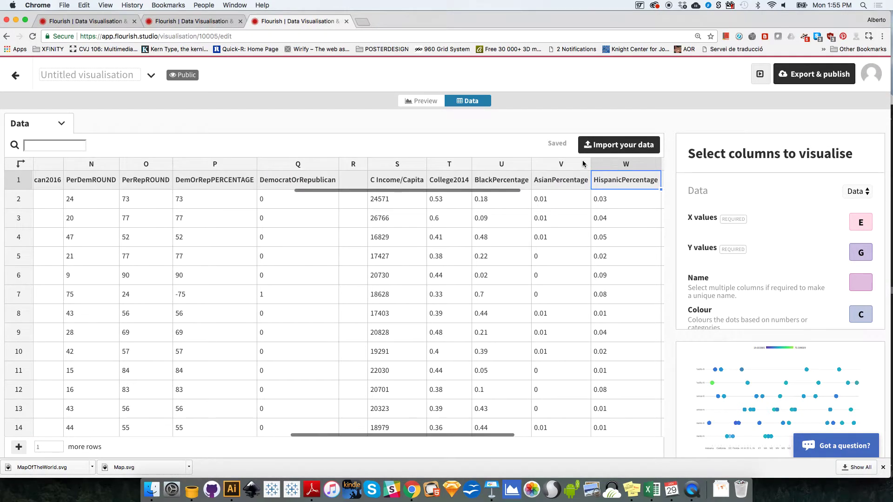
pyautogui.click(498, 165)
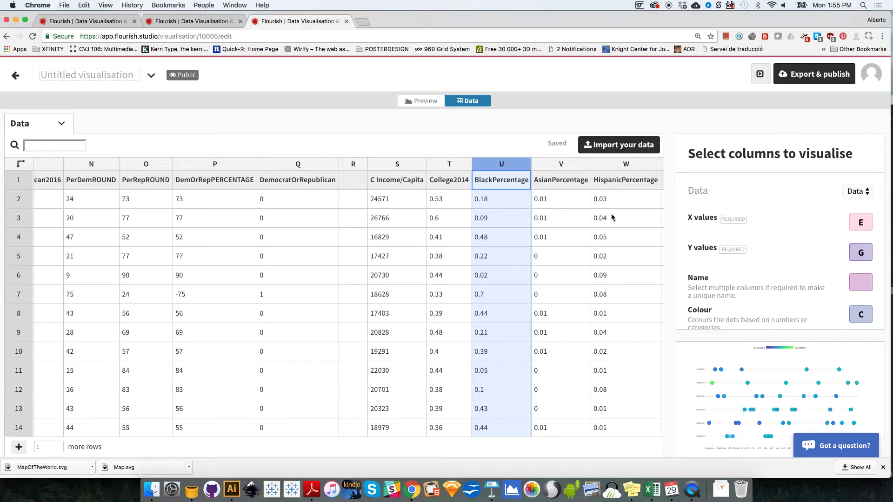
pyautogui.click(868, 218)
pyautogui.write('U')
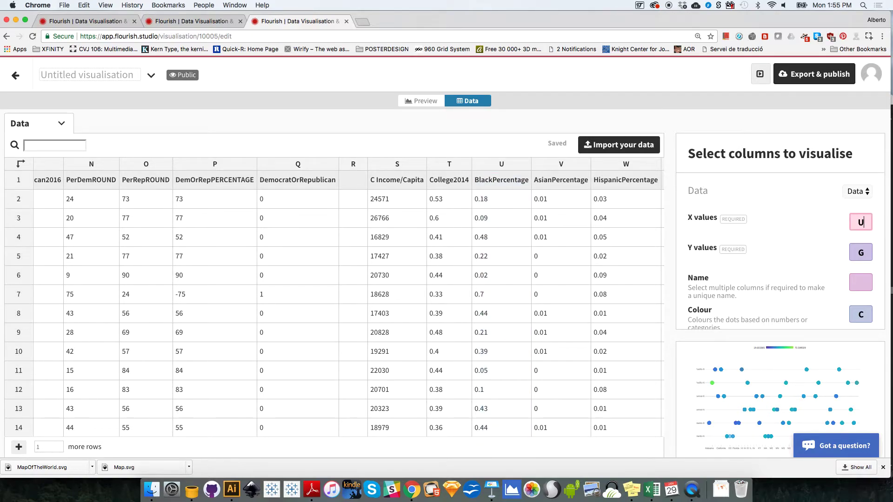
# - Set the scatter plot's Y values to column O (PerRepROUND)
pyautogui.click(863, 252)
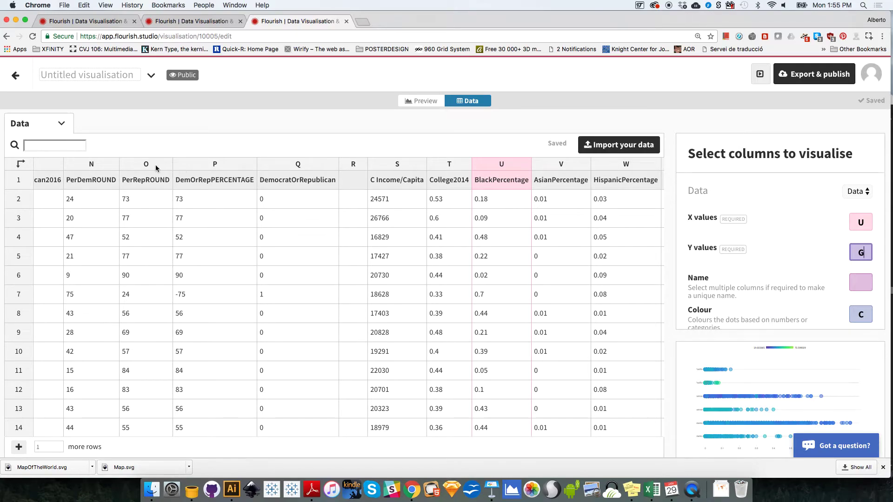
pyautogui.click(104, 166)
pyautogui.press('Left')
pyautogui.press('Left')
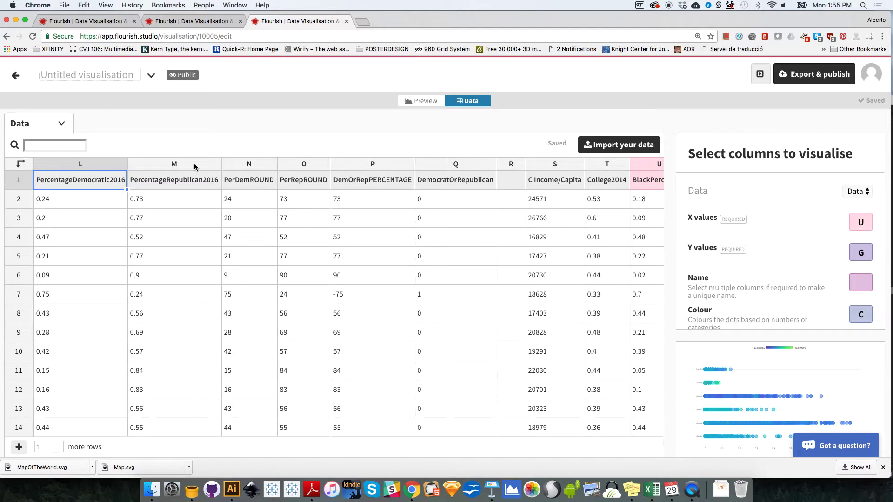
pyautogui.click(100, 164)
pyautogui.press('Left')
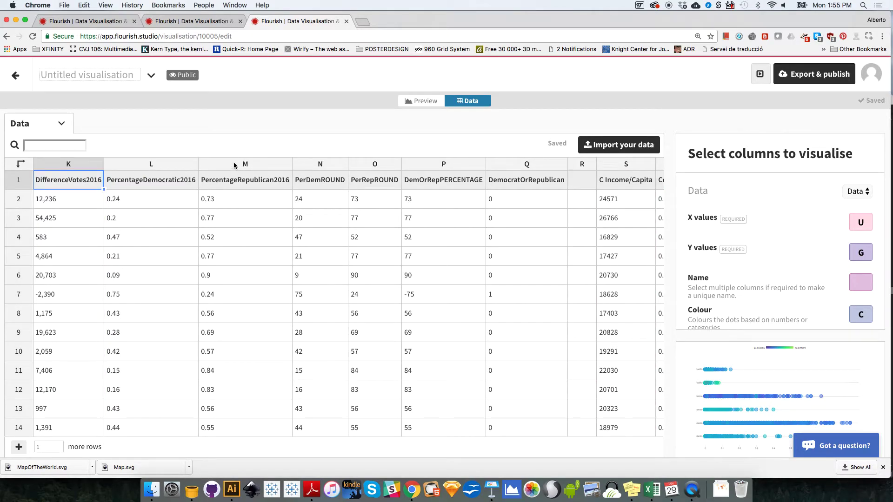
pyautogui.click(329, 166)
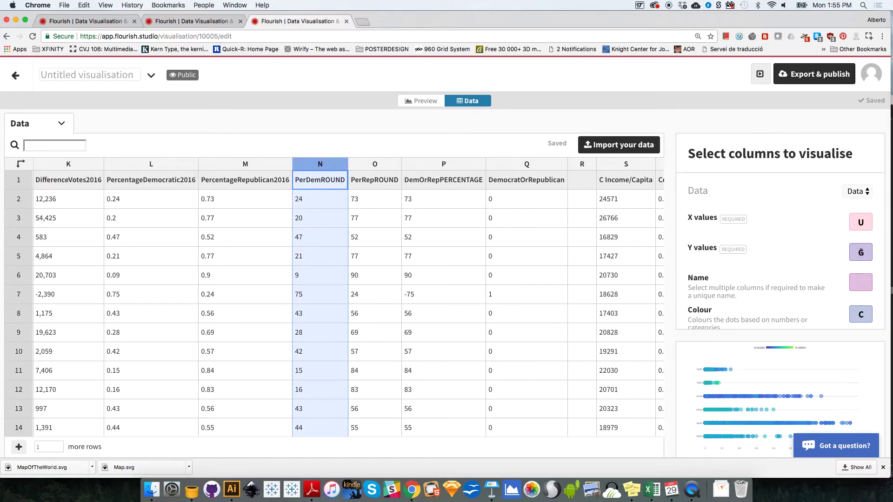
pyautogui.click(861, 252)
pyautogui.click(372, 166)
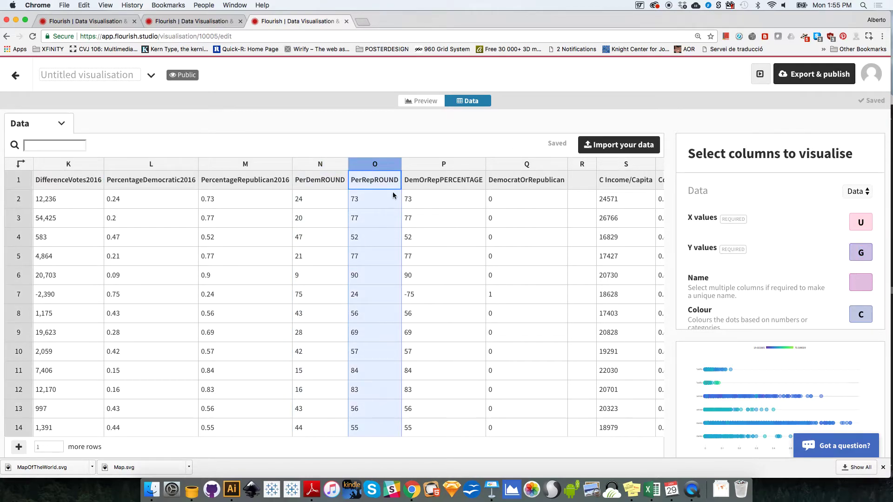
pyautogui.click(862, 252)
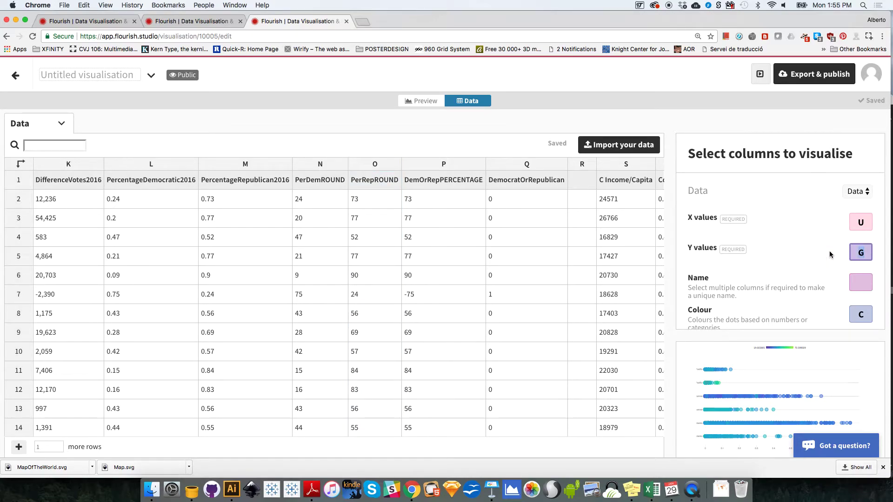
pyautogui.write('O')
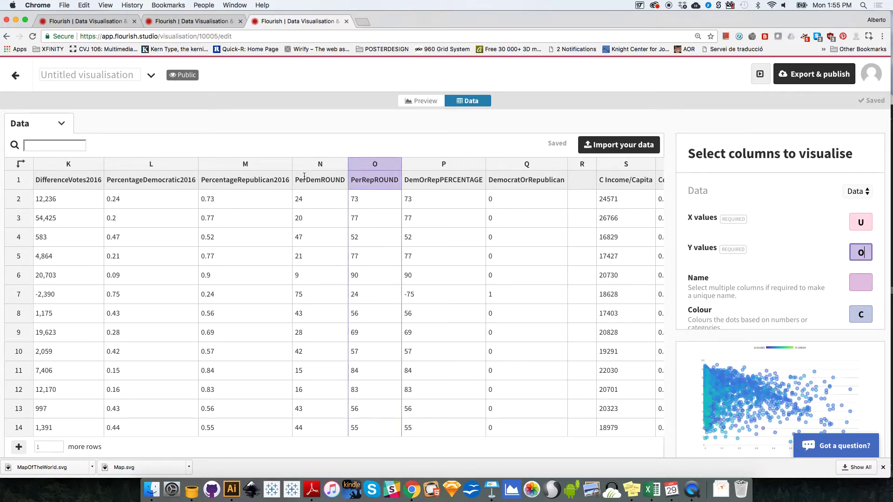
# - Set the scatter plot's Name field to column B (CountyState)
pyautogui.click(100, 164)
pyautogui.press('Left')
pyautogui.press('Left')
pyautogui.press('Left')
pyautogui.press('Left')
pyautogui.press('Left')
pyautogui.press('Left')
pyautogui.press('Left')
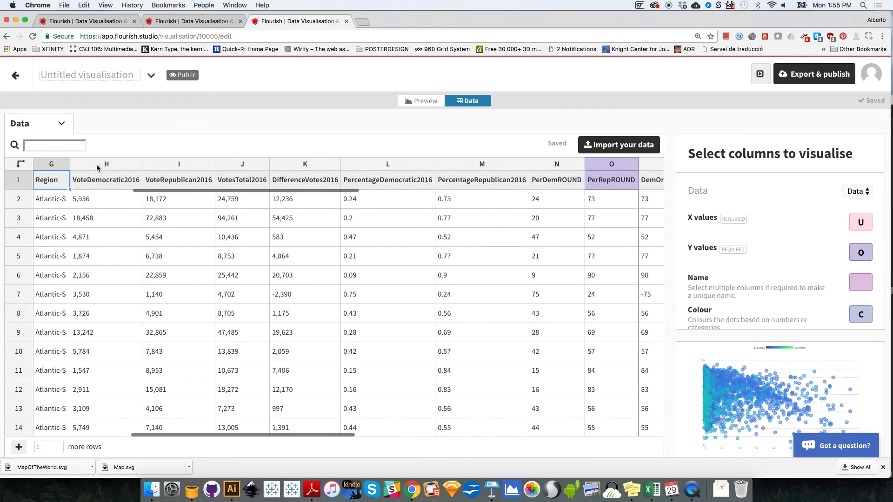
pyautogui.press('Left')
pyautogui.press('Left')
pyautogui.press('Left')
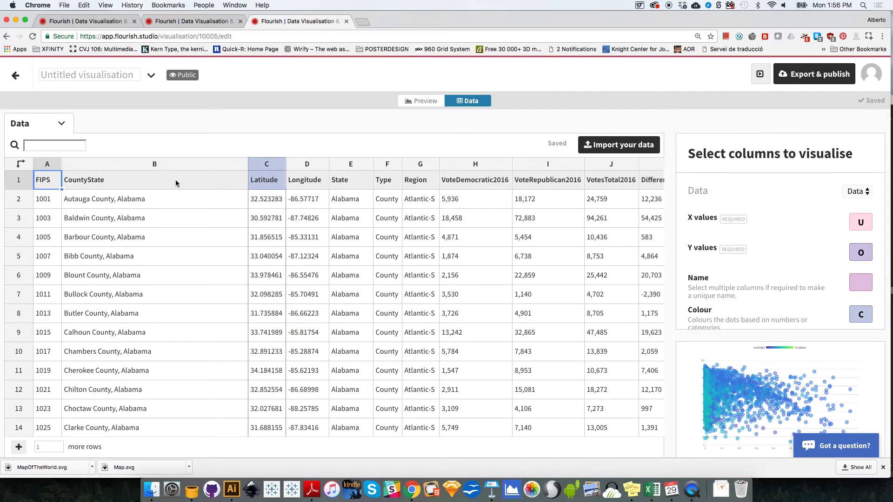
pyautogui.click(857, 285)
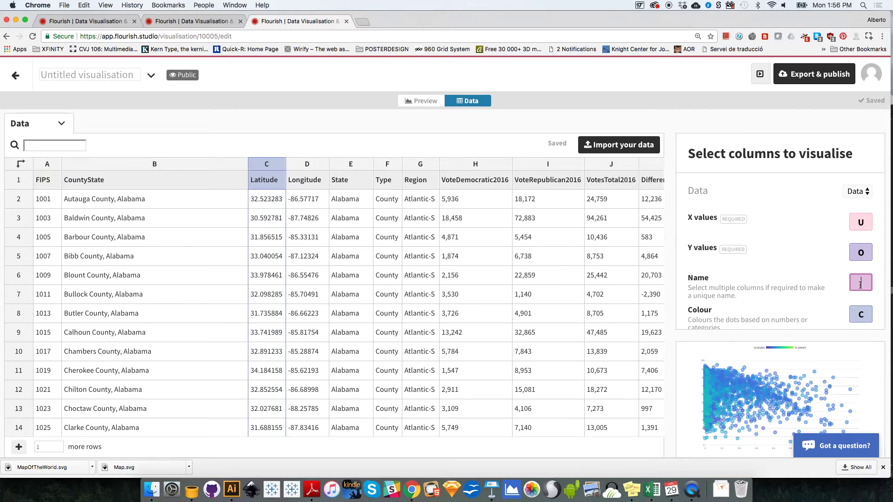
pyautogui.write('B')
# - Colour the dots by column G (Region) and preview the scatter plot
pyautogui.click(866, 321)
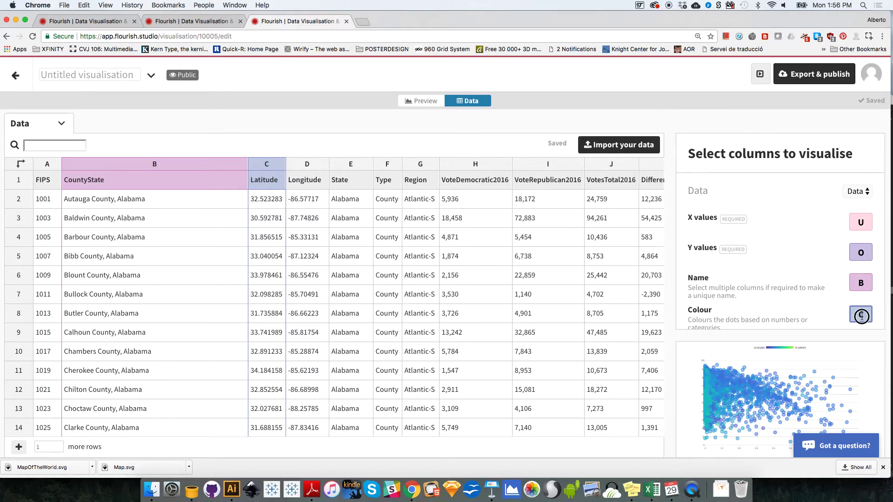
pyautogui.write('G')
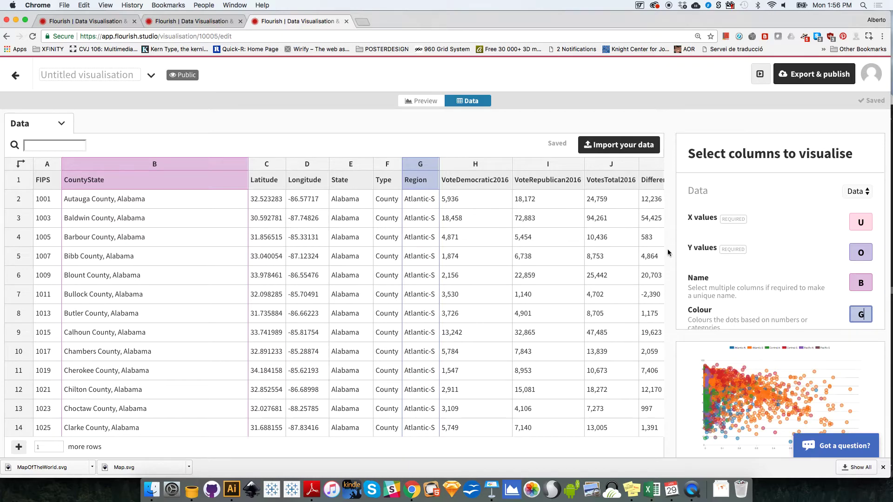
pyautogui.click(421, 101)
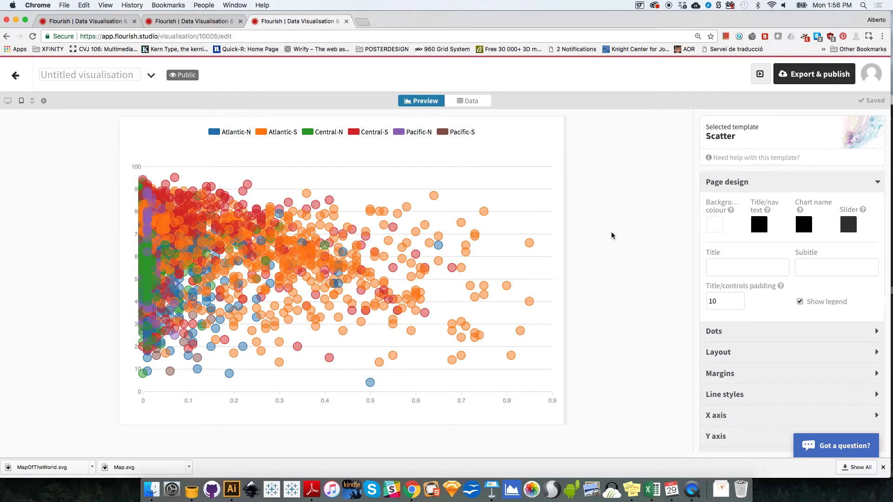
# - Return to the data sheet and size the dots by column Z (PopulationDensity)
pyautogui.click(469, 101)
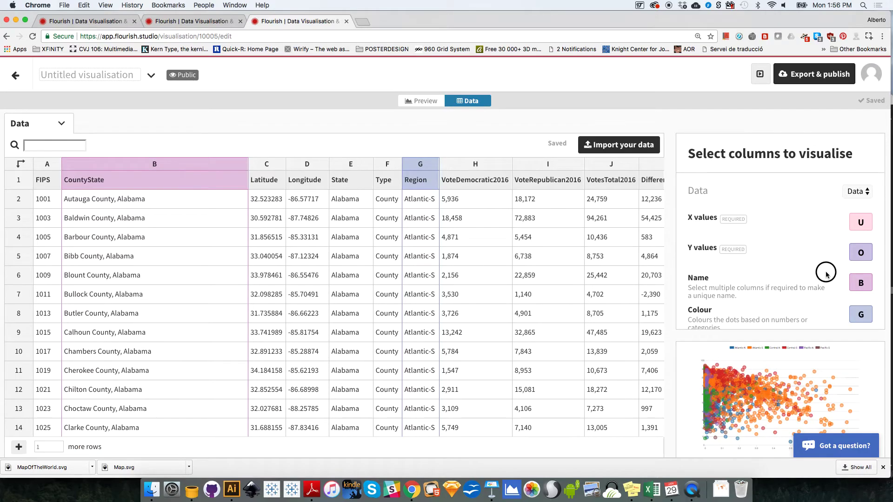
pyautogui.scroll(-2, 826, 274)
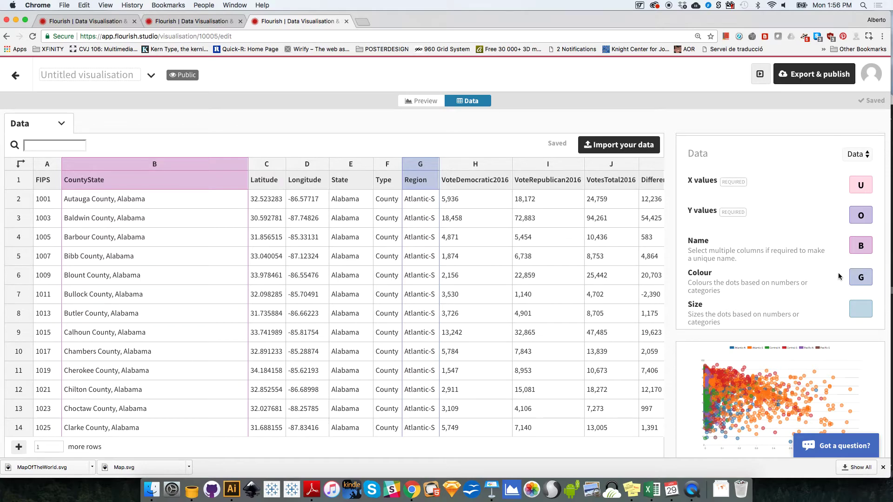
pyautogui.scroll(-2, 840, 277)
pyautogui.scroll(-2, 820, 247)
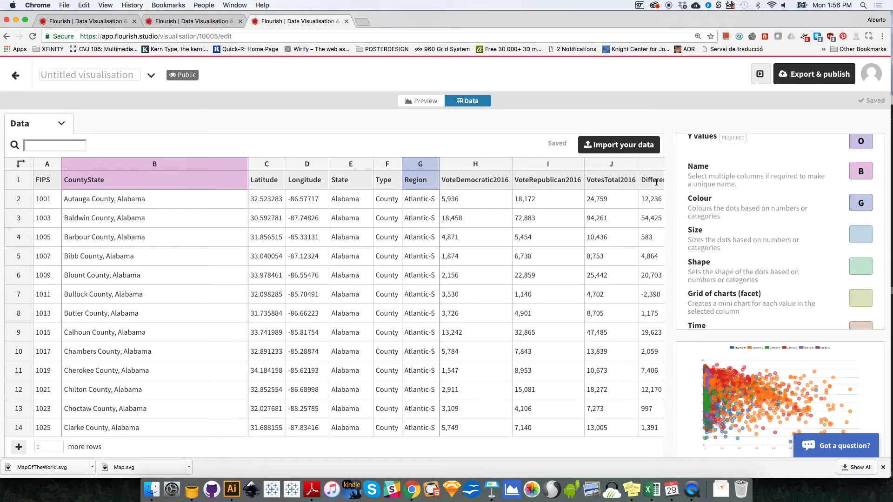
pyautogui.click(651, 168)
pyautogui.click(652, 168)
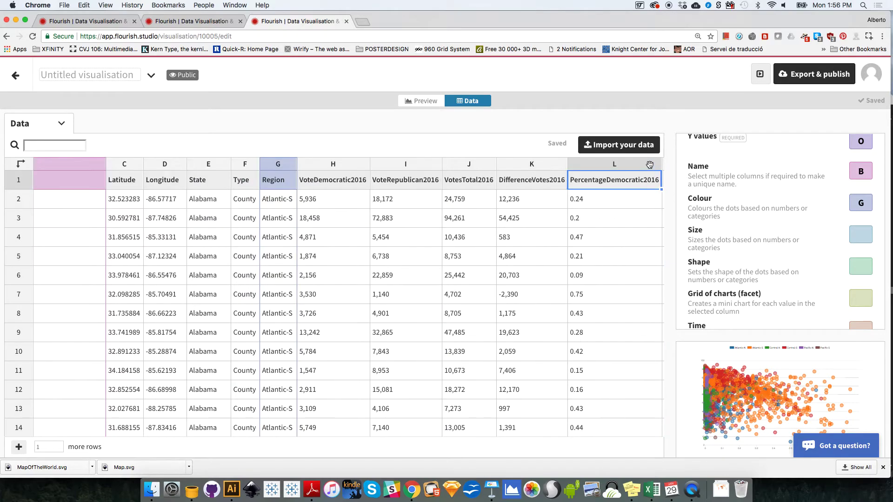
pyautogui.click(650, 167)
pyautogui.press('Right')
pyautogui.press('Right')
pyautogui.press('Right')
pyautogui.press('Right')
pyautogui.press('Right')
pyautogui.press('Right')
pyautogui.press('Right')
pyautogui.press('Right')
pyautogui.press('Right')
pyautogui.press('Right')
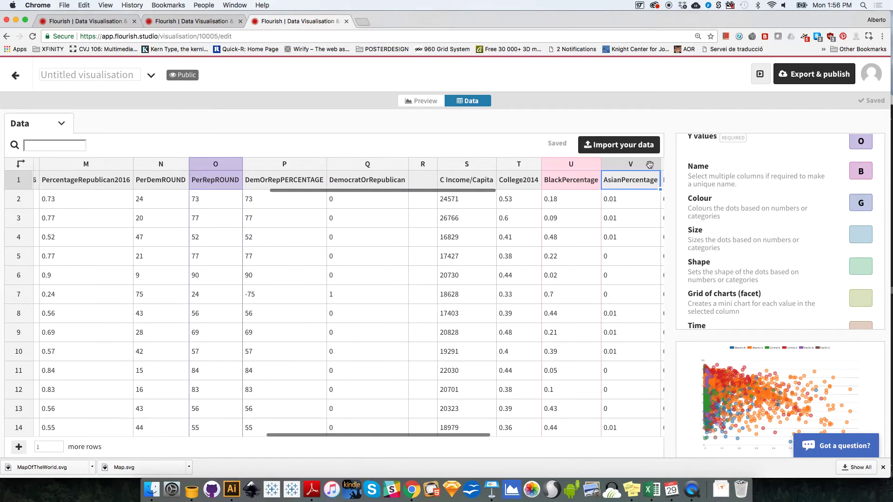
pyautogui.press('Right')
pyautogui.press('Right')
pyautogui.press('Right')
pyautogui.press('Right')
pyautogui.press('Right')
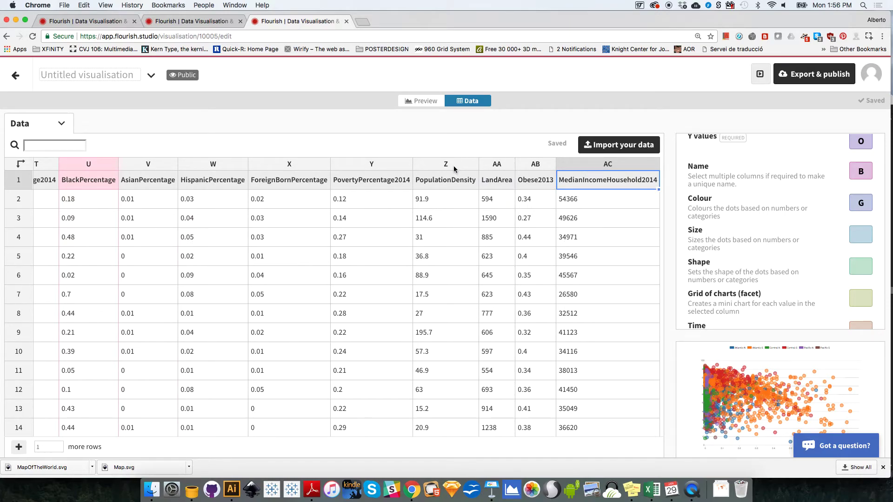
pyautogui.click(861, 238)
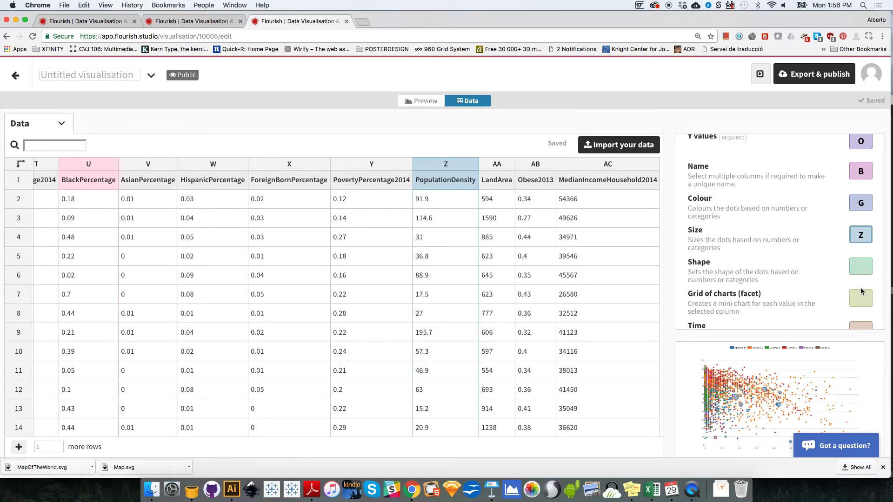
# - Split the scatter plot into a grid of charts by column E (State) and preview it
pyautogui.scroll(-3, 835, 291)
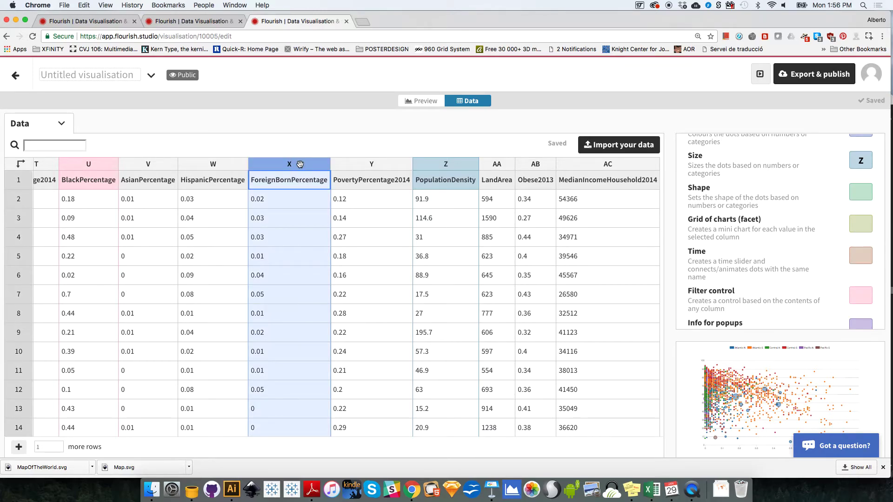
pyautogui.hscroll(-10, 300, 166)
pyautogui.hscroll(-10, 300, 166)
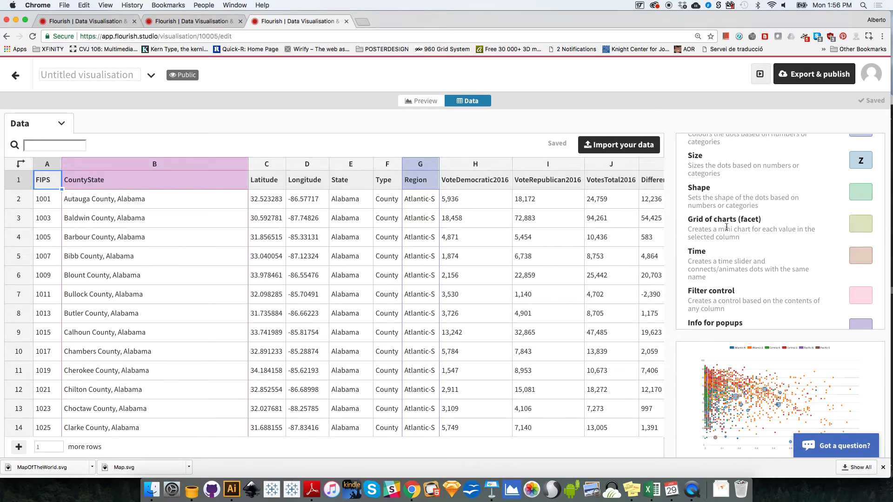
pyautogui.moveTo(693, 223); pyautogui.dragTo(860, 226)
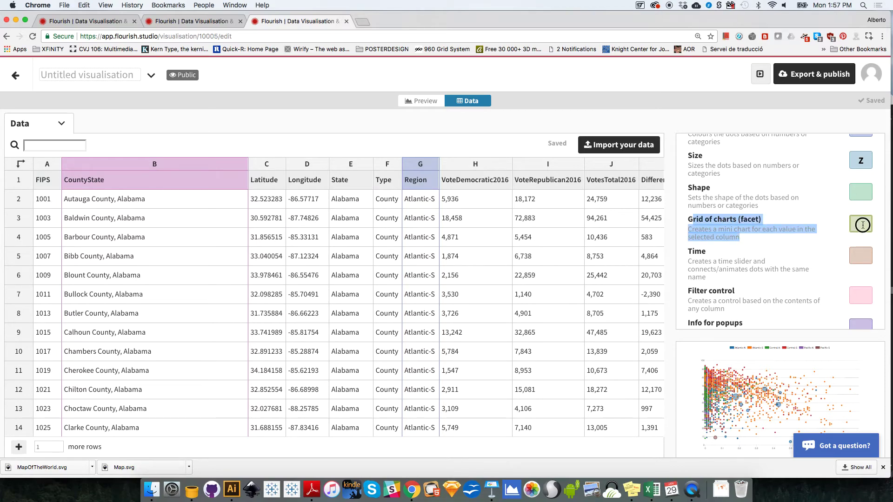
pyautogui.click(860, 226)
pyautogui.write('E')
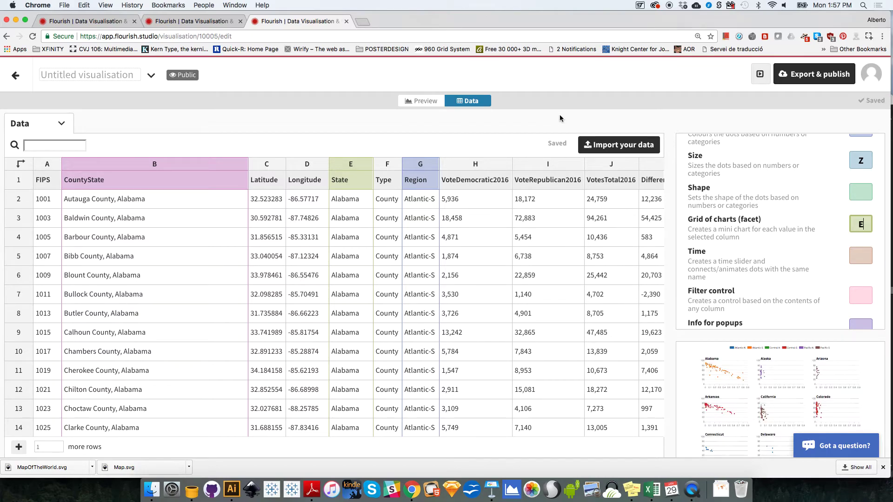
pyautogui.click(421, 102)
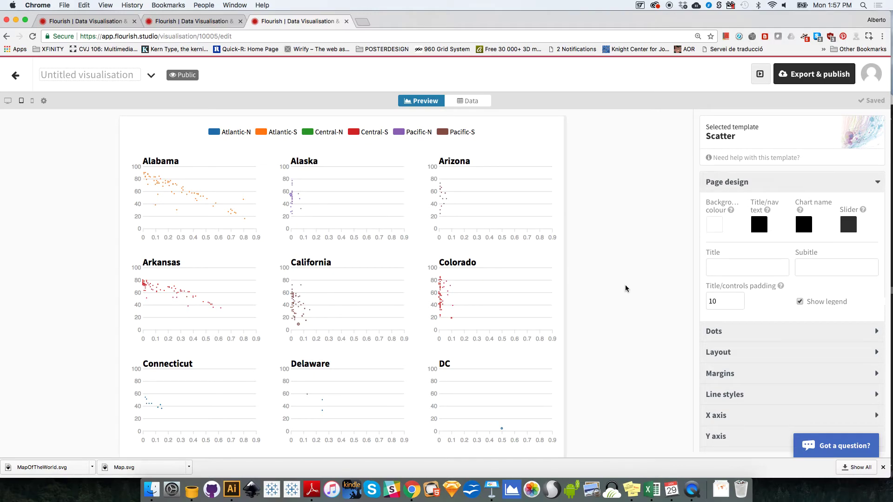
# - Set the default dot size to 500 in the scatter template's dot settings
pyautogui.click(753, 187)
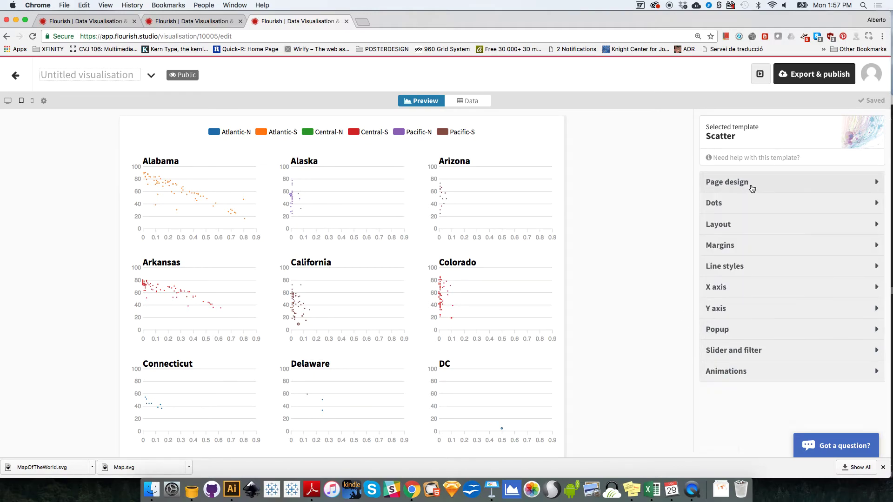
pyautogui.click(732, 210)
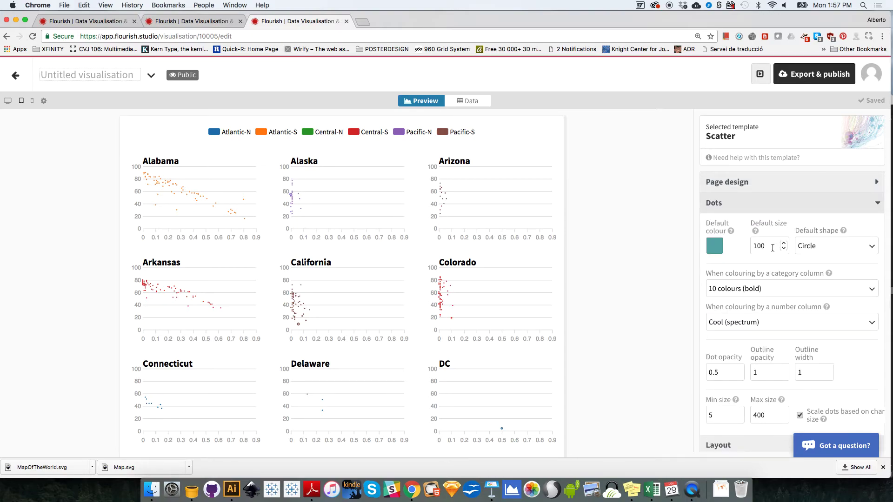
pyautogui.doubleClick(758, 246)
pyautogui.write('500')
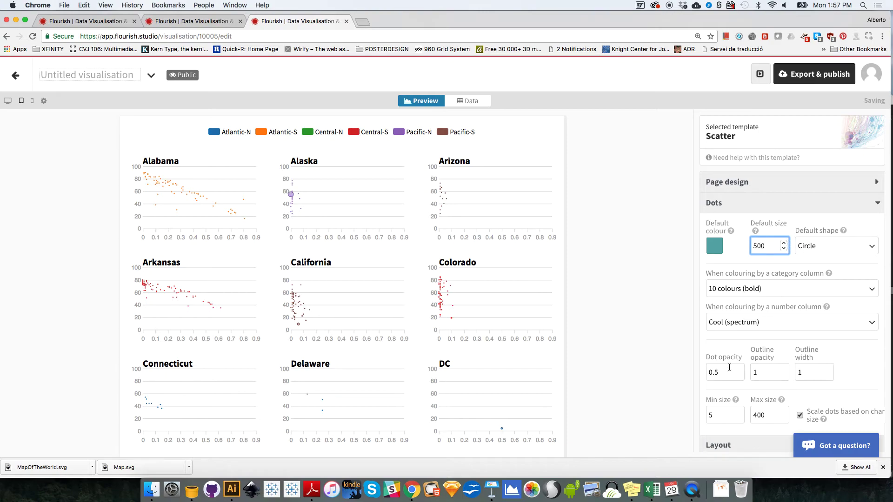
# - Try maximum dot sizes of 1000, 10000, 500000 and 200000 for the state charts
pyautogui.doubleClick(764, 418)
pyautogui.write('1000')
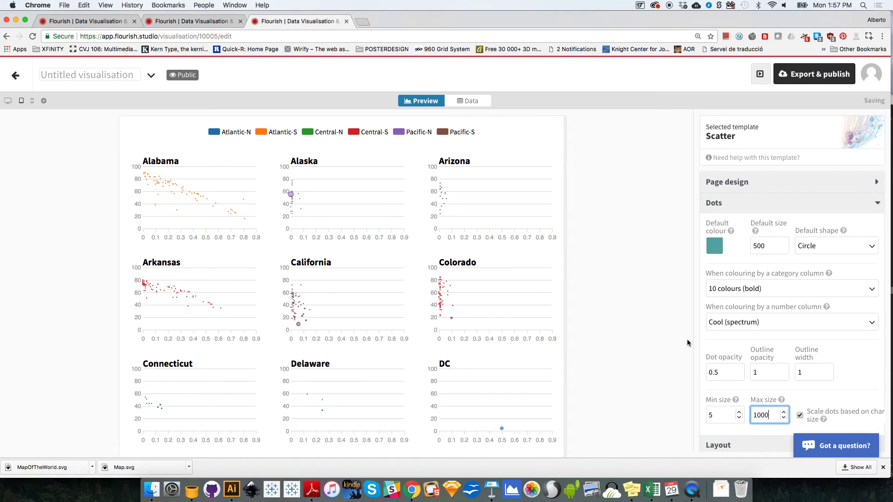
pyautogui.doubleClick(765, 415)
pyautogui.click(768, 414)
pyautogui.click(770, 416)
pyautogui.doubleClick(769, 417)
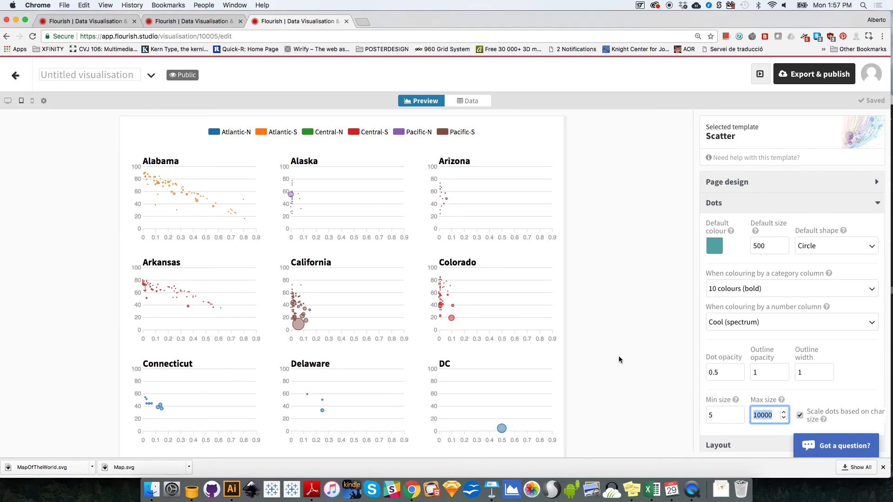
pyautogui.write('1000')
pyautogui.doubleClick(764, 415)
pyautogui.write('50')
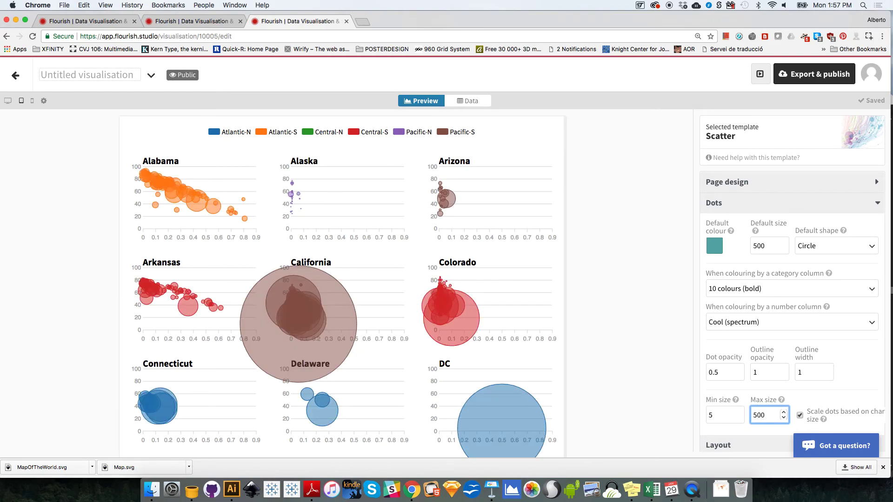
pyautogui.write('0000')
pyautogui.doubleClick(762, 415)
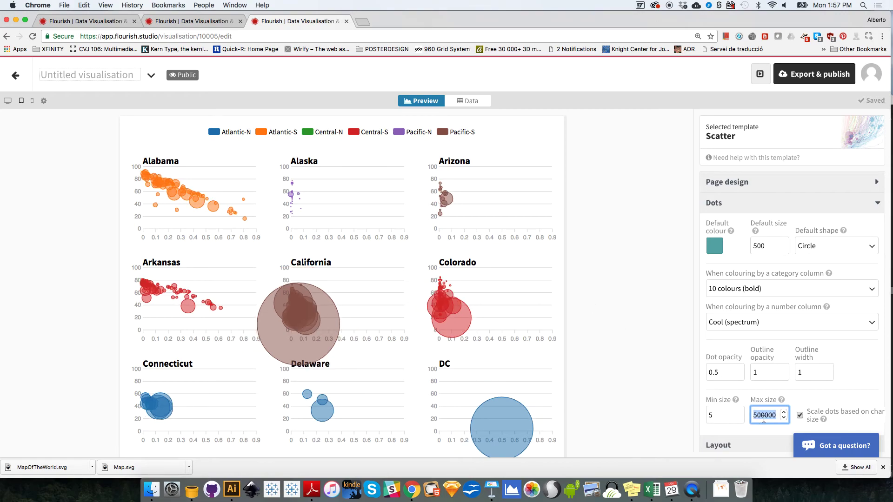
pyautogui.write('1')
pyautogui.write('00000')
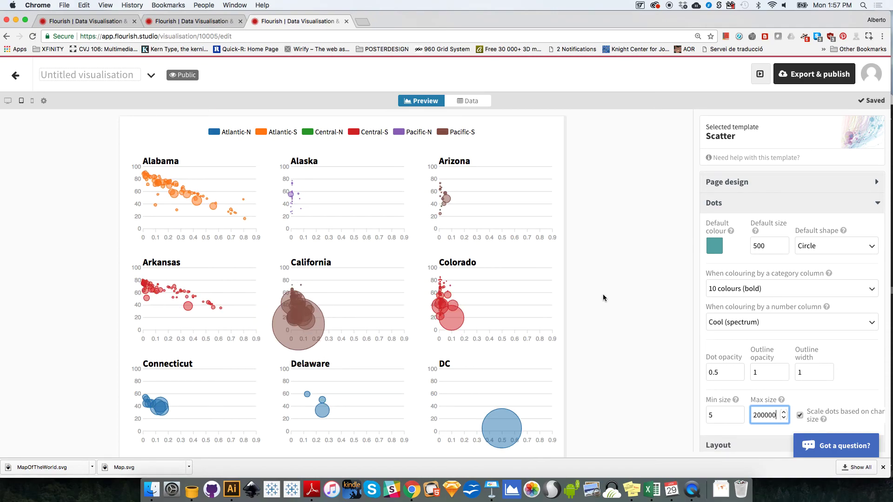
# - Set the maximum dot size to 100000 and review the grid of state charts
pyautogui.click(766, 416)
pyautogui.write('100000')
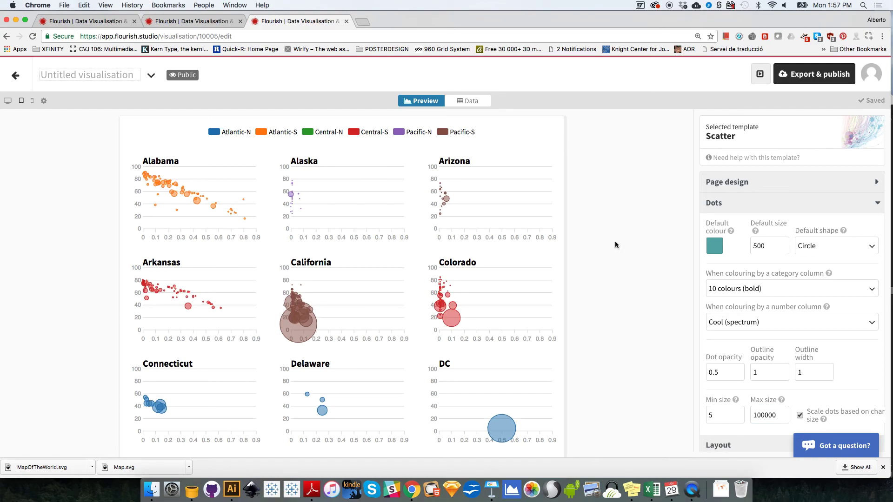
pyautogui.scroll(-3, 615, 242)
pyautogui.scroll(-10, 615, 241)
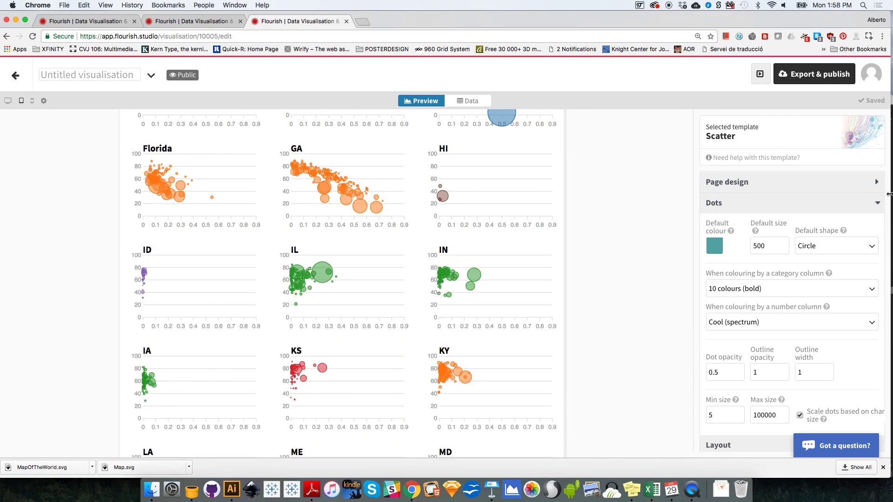
pyautogui.scroll(-2, 883, 197)
pyautogui.scroll(-5, 884, 198)
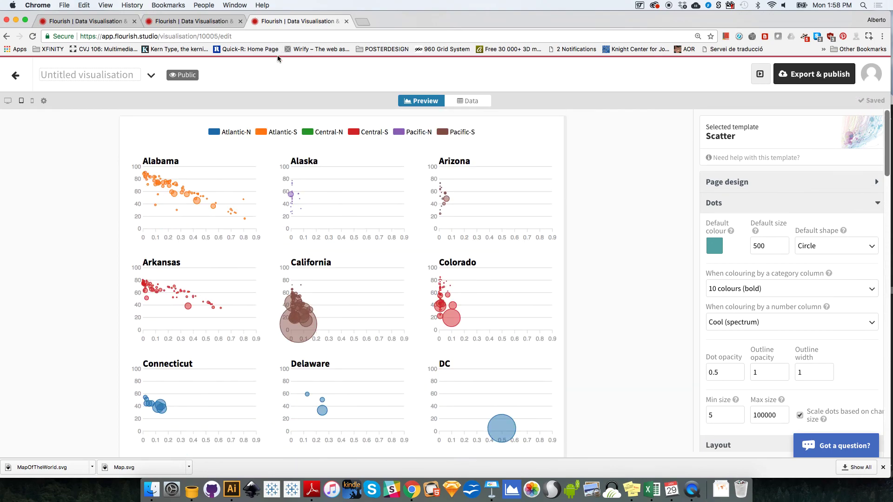
# - Rename the untitled visualisation as Relationship and return to the projects overview
pyautogui.click(110, 74)
pyautogui.write('Rela')
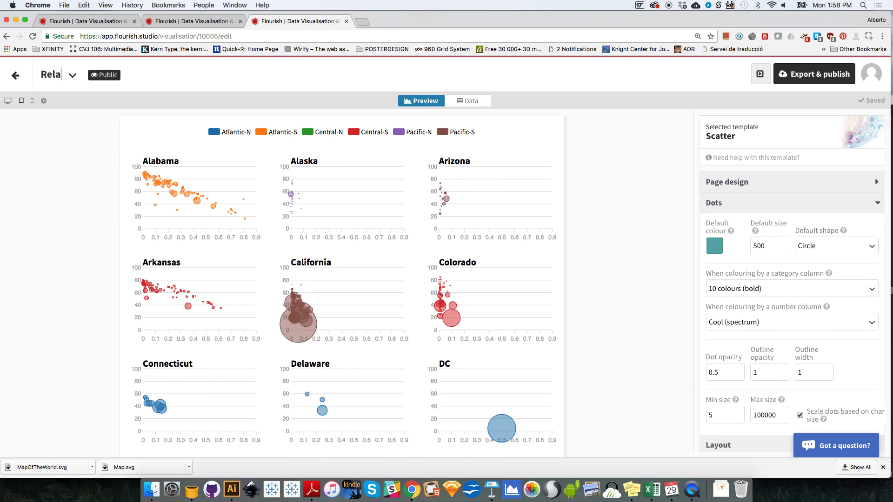
pyautogui.write('tionship')
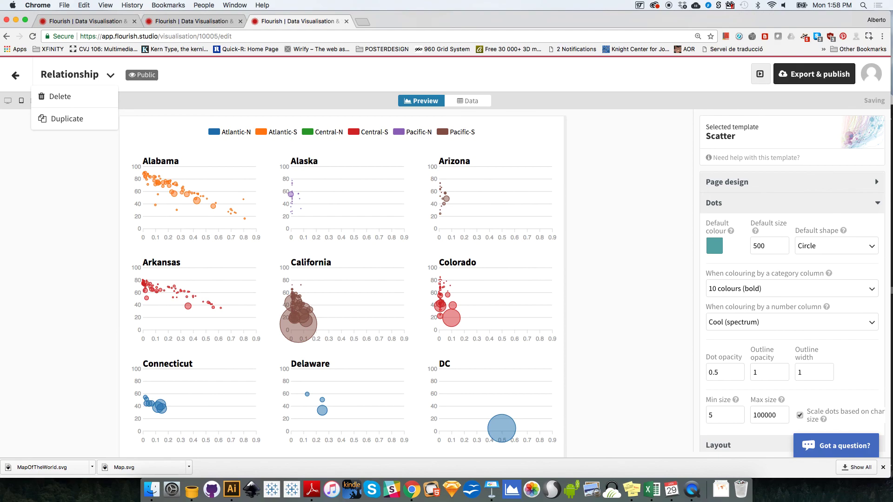
pyautogui.click(18, 77)
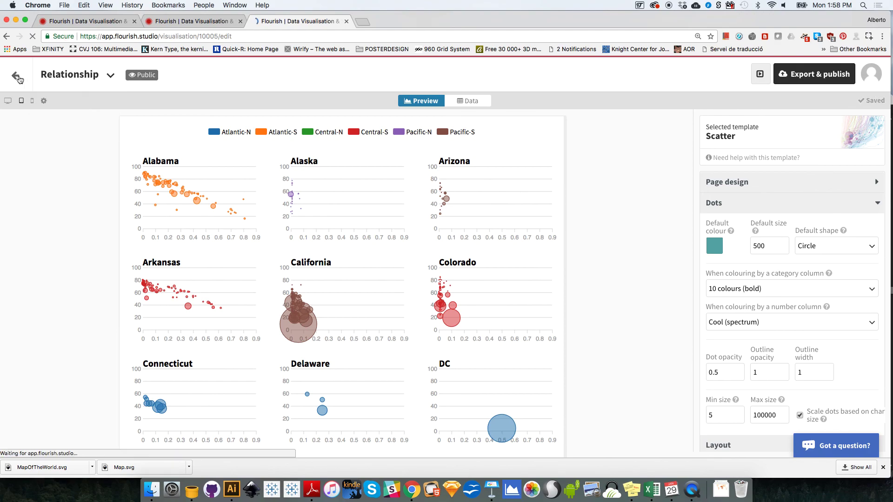